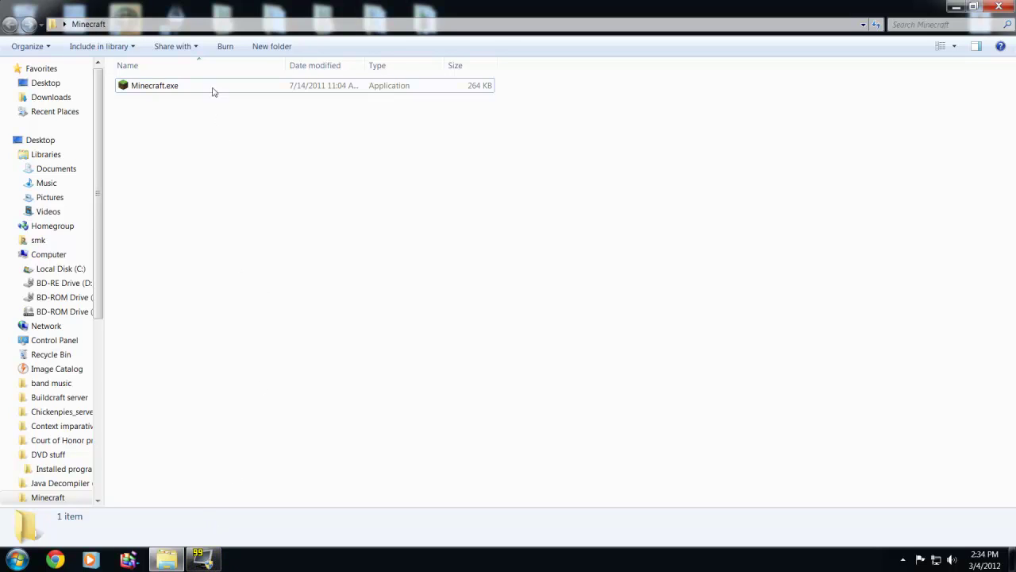
# Step: Launch Minecraft.exe, log in and skip the offered game update
pyautogui.doubleClick(167, 92)
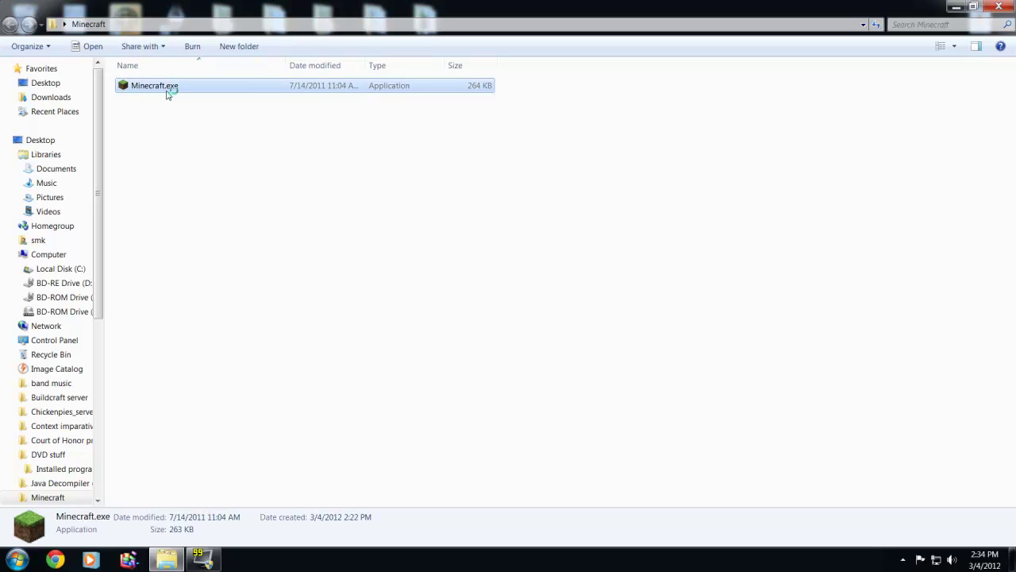
pyautogui.click(726, 386)
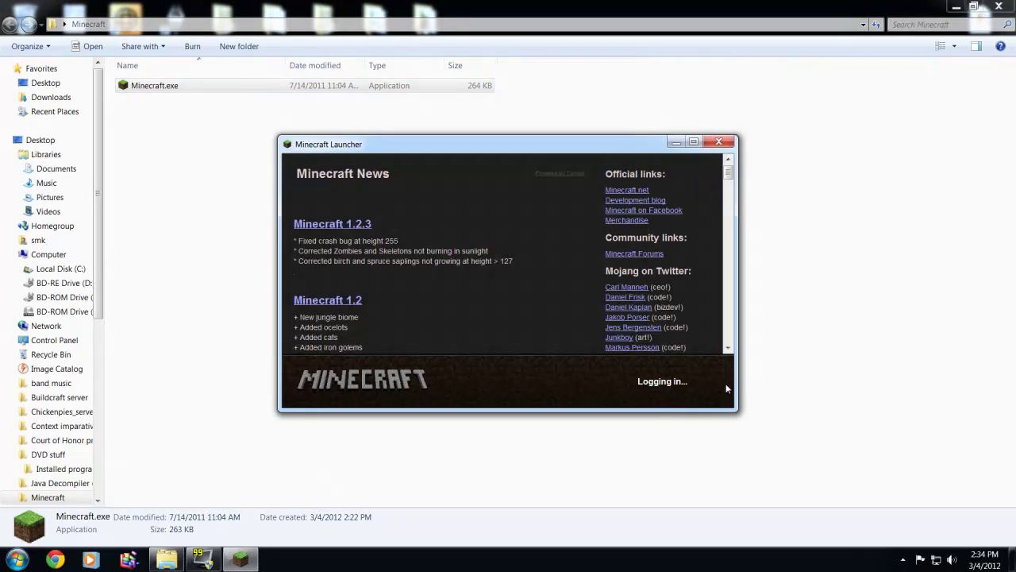
pyautogui.click(558, 285)
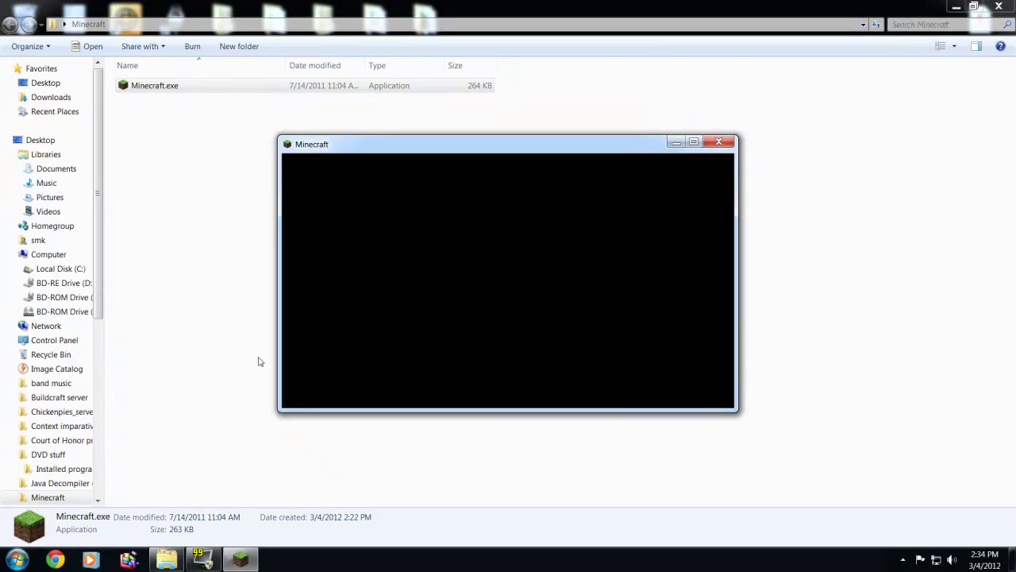
# Step: Open the %appdata% .minecraft data folder and select all its contents
pyautogui.click(17, 559)
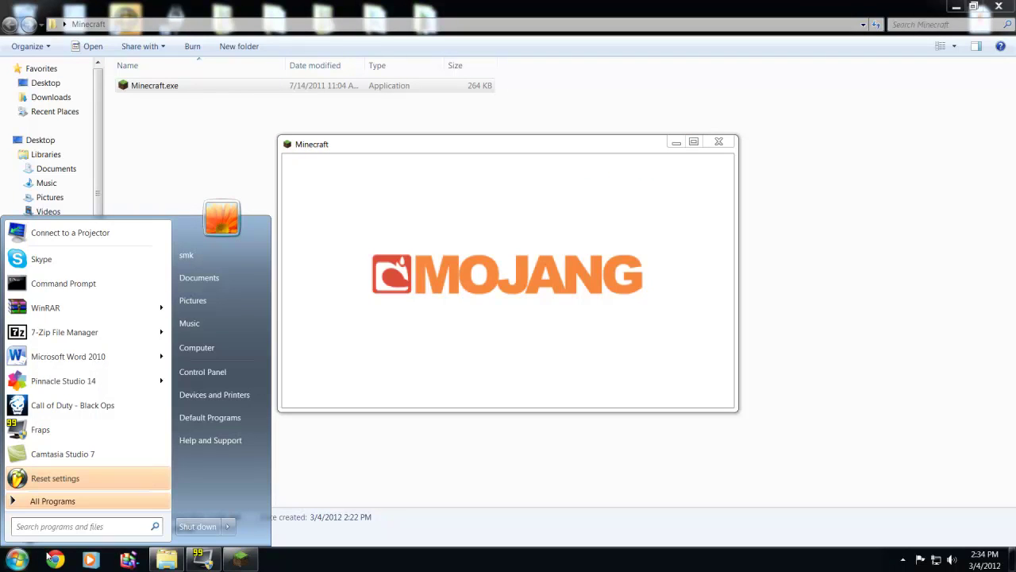
pyautogui.write('%appdata')
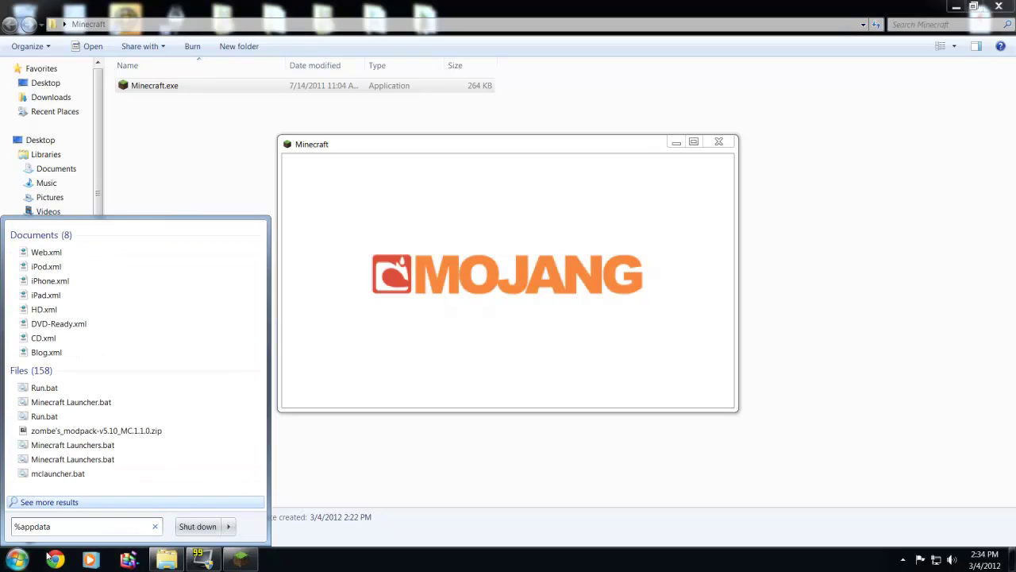
pyautogui.press('Return')
pyautogui.click(170, 85)
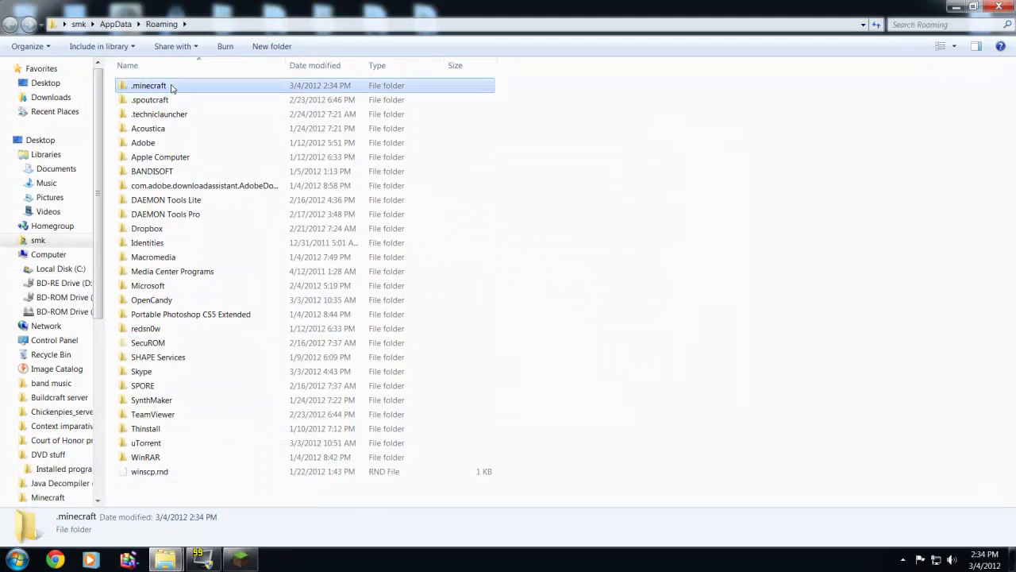
pyautogui.doubleClick(171, 86)
pyautogui.moveTo(211, 468); pyautogui.dragTo(159, 83)
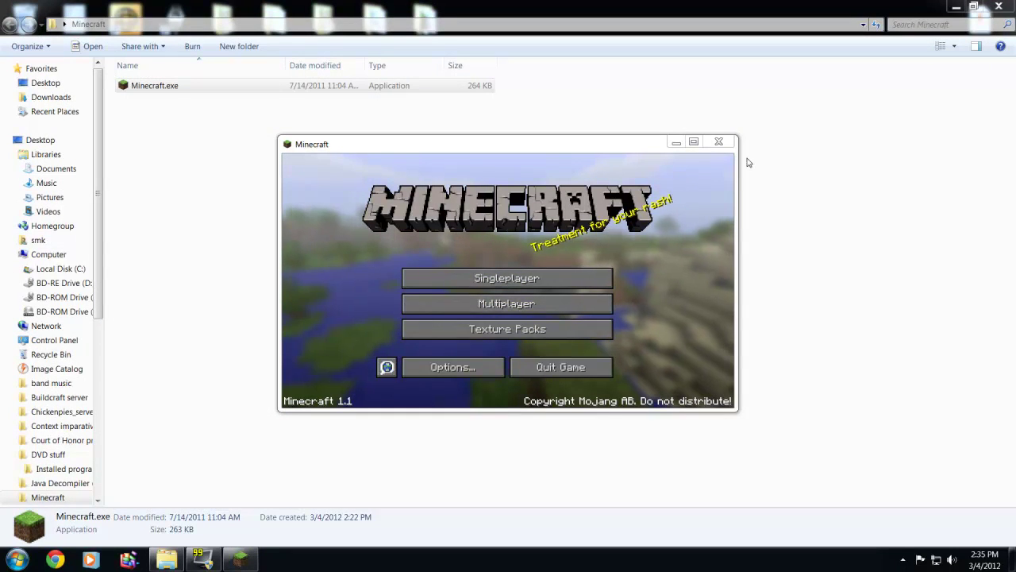
# Step: Close the game and right-click empty space in the Minecraft folder to reach New
pyautogui.click(719, 141)
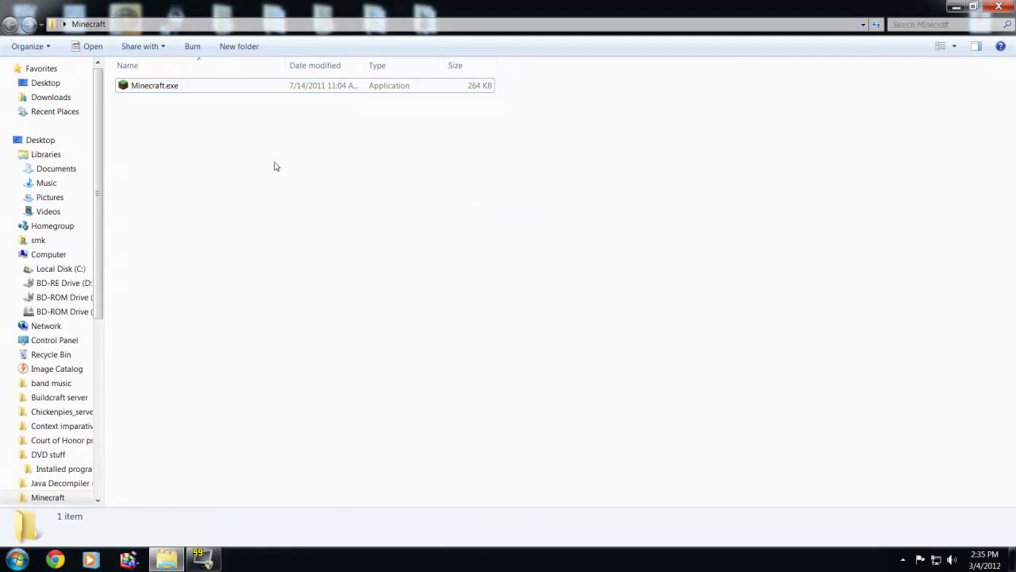
pyautogui.click(275, 166)
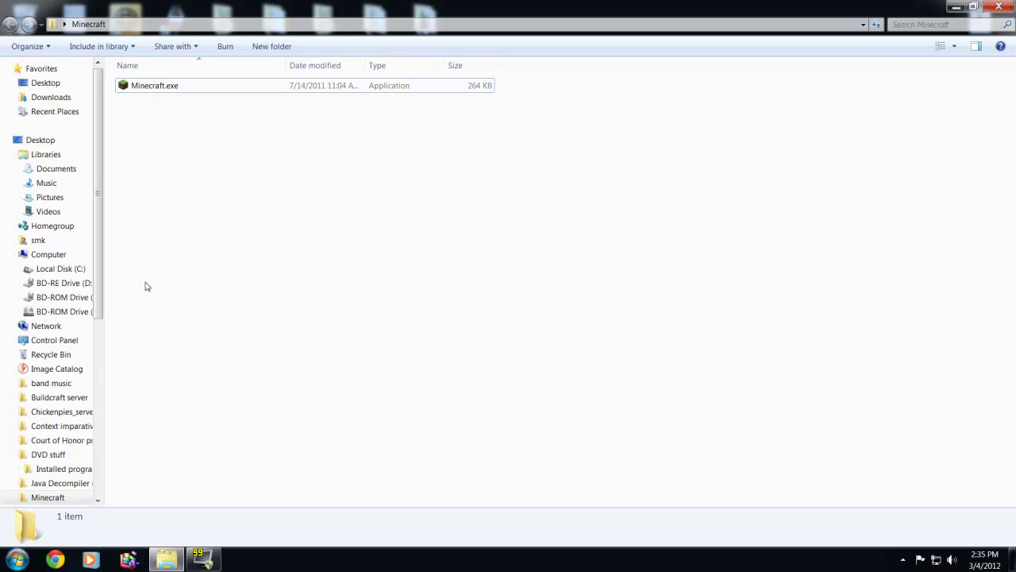
pyautogui.rightClick(354, 212)
pyautogui.click(323, 242)
pyautogui.rightClick(323, 242)
pyautogui.moveTo(349, 387)
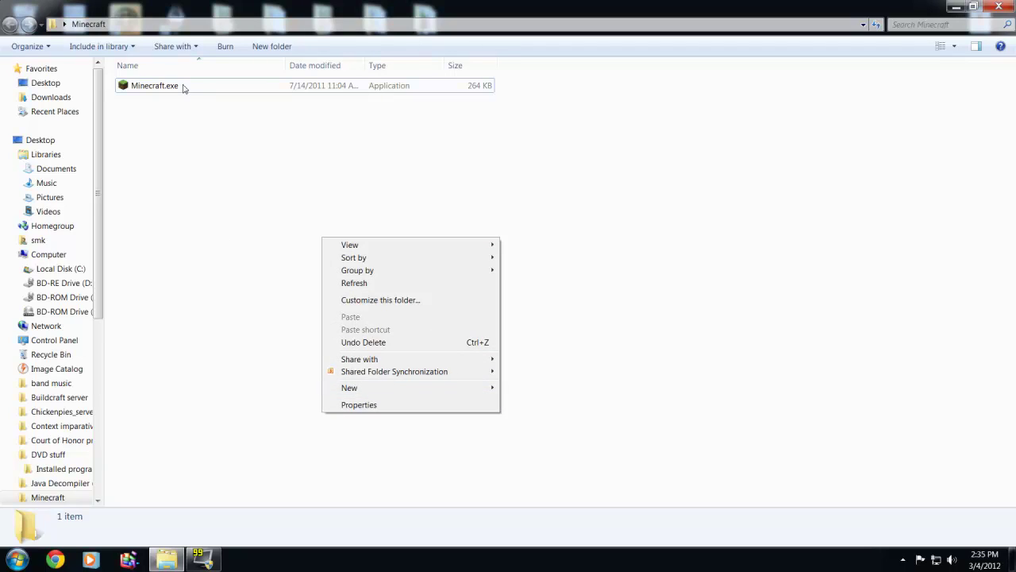
pyautogui.click(183, 87)
pyautogui.click(158, 85)
pyautogui.click(206, 173)
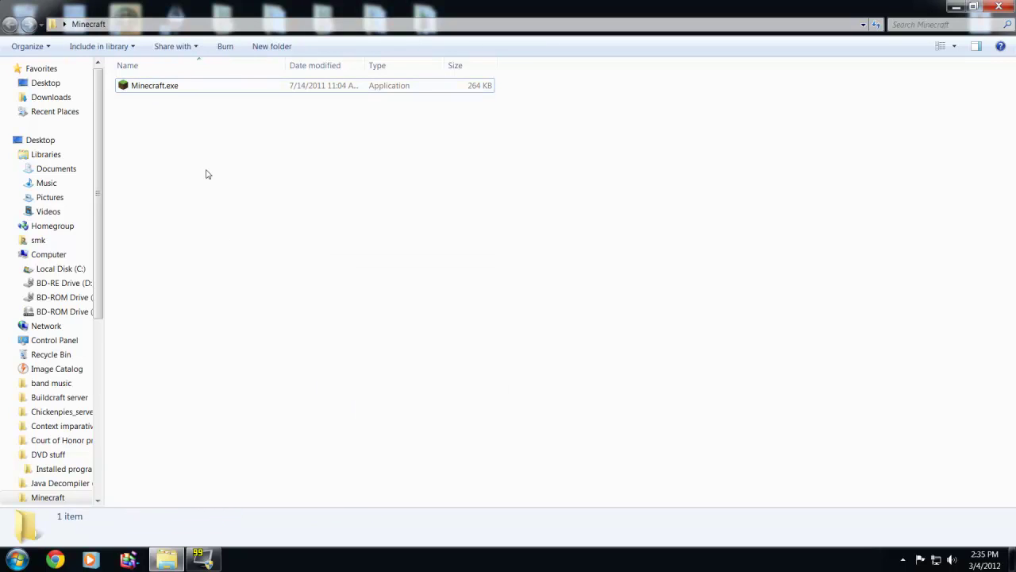
pyautogui.rightClick(195, 170)
pyautogui.moveTo(219, 322)
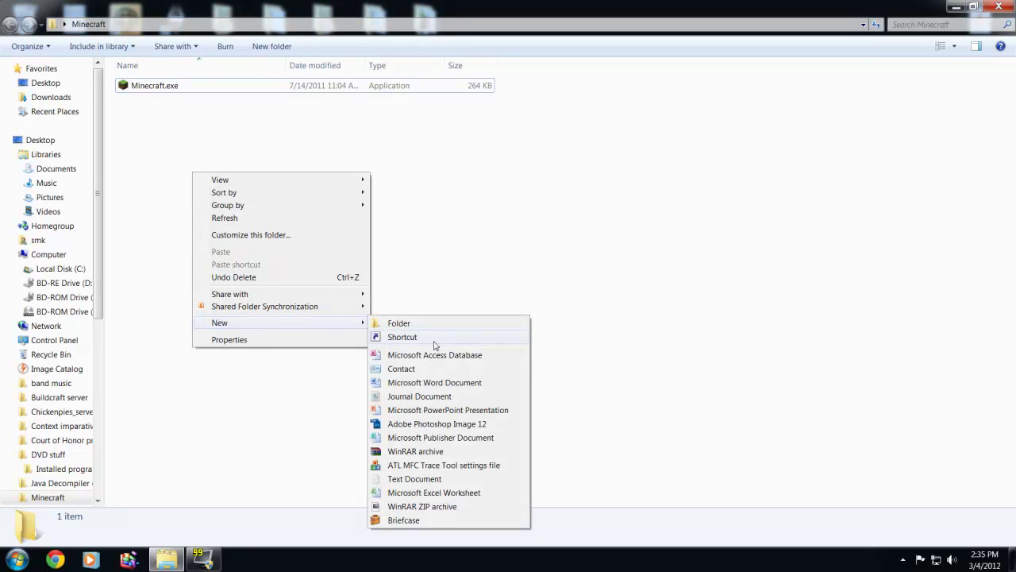
# Step: Create a new text document, then delete it to the Recycle Bin
pyautogui.click(443, 479)
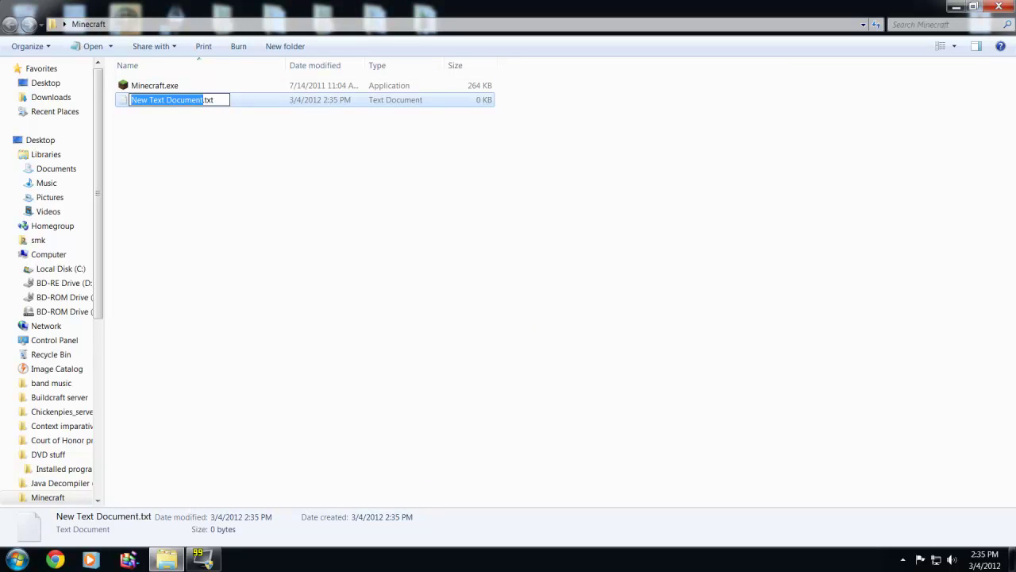
pyautogui.rightClick(268, 98)
pyautogui.click(350, 322)
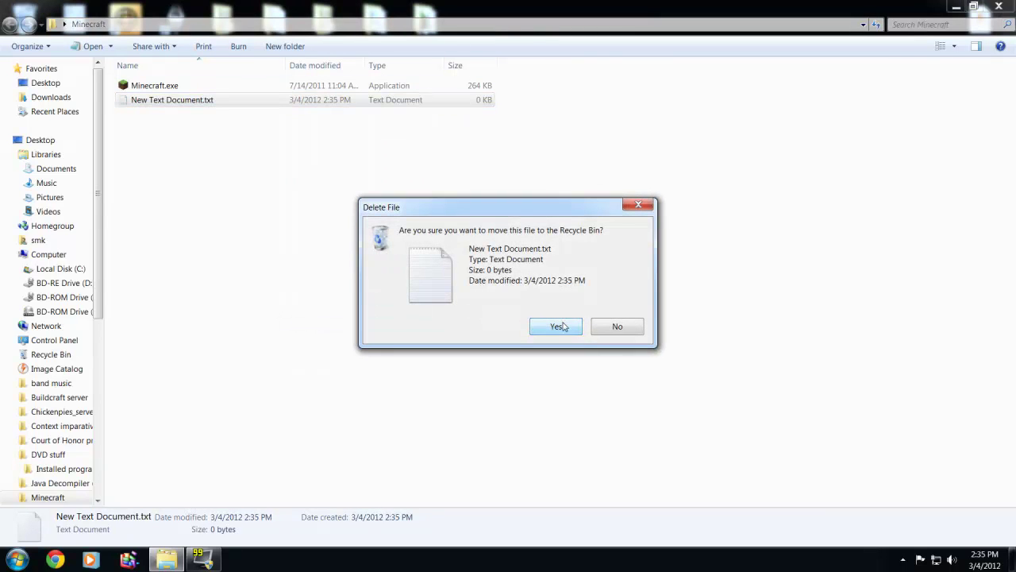
pyautogui.click(559, 326)
# Step: Try renaming Minecraft.exe's extension to 'df', then decline so it stays .exe
pyautogui.rightClick(170, 90)
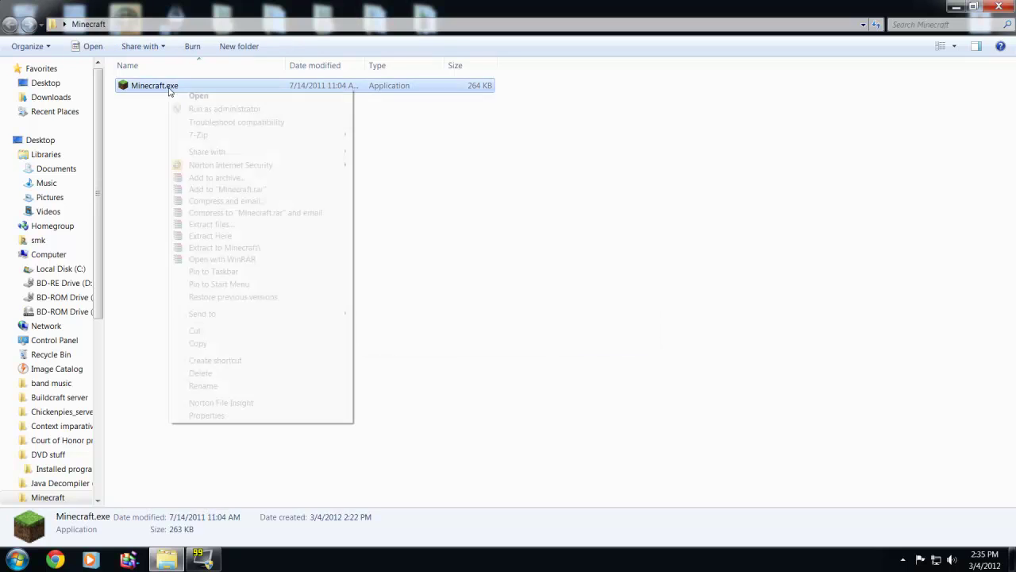
pyautogui.click(225, 385)
pyautogui.press('End')
pyautogui.hotkey('shift', 'Left')
pyautogui.hotkey('shift', 'Left')
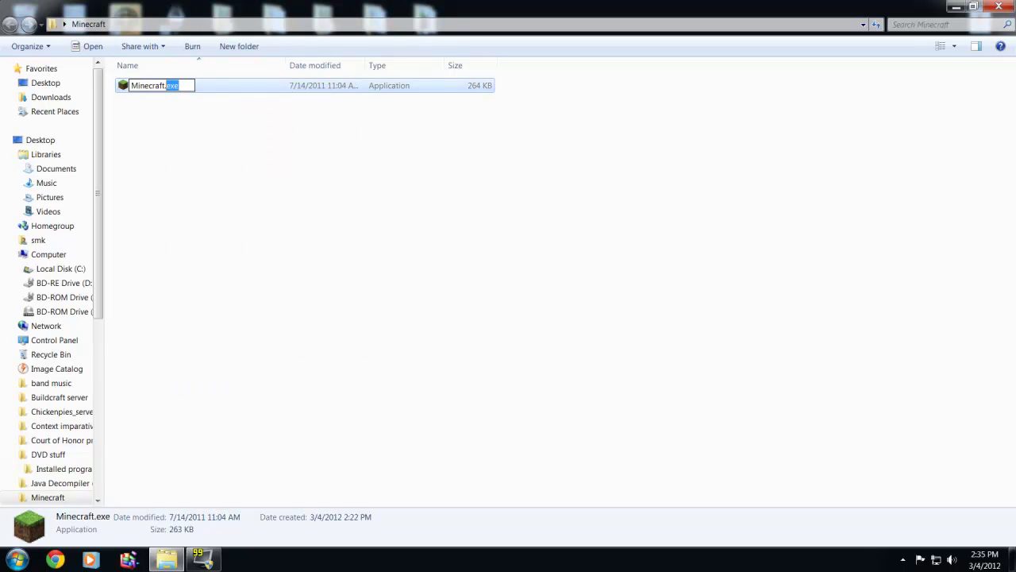
pyautogui.write('df')
pyautogui.press('Return')
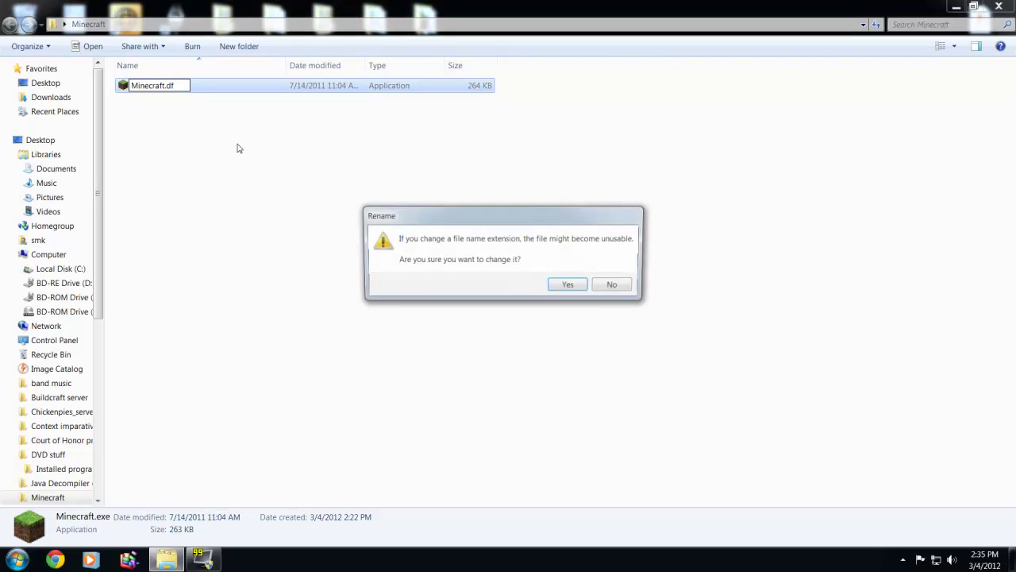
pyautogui.click(617, 287)
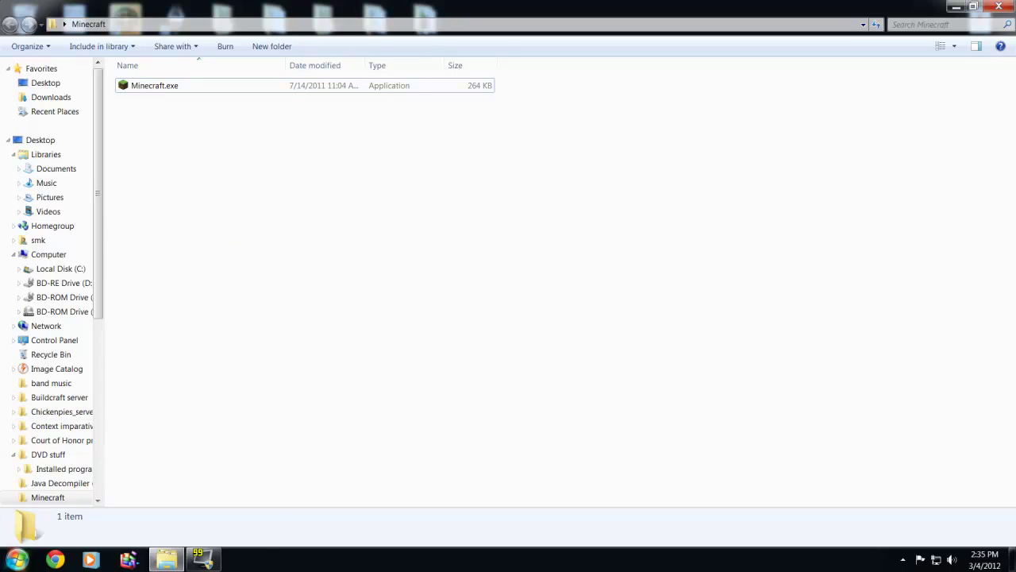
# Step: Open Folder Options' View settings from Control Panel's Appearance and Personalization
pyautogui.click(18, 560)
pyautogui.click(221, 374)
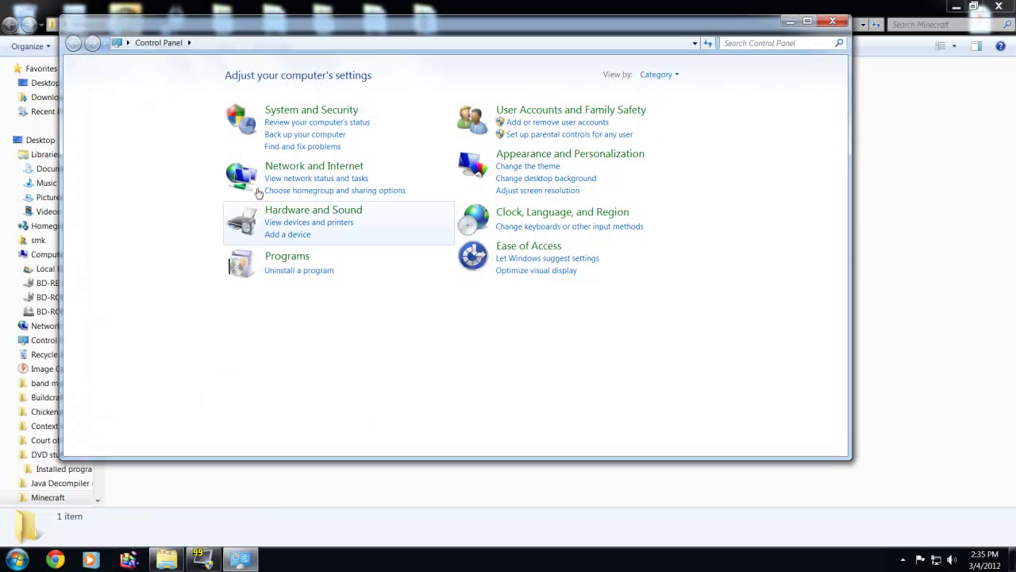
pyautogui.click(341, 110)
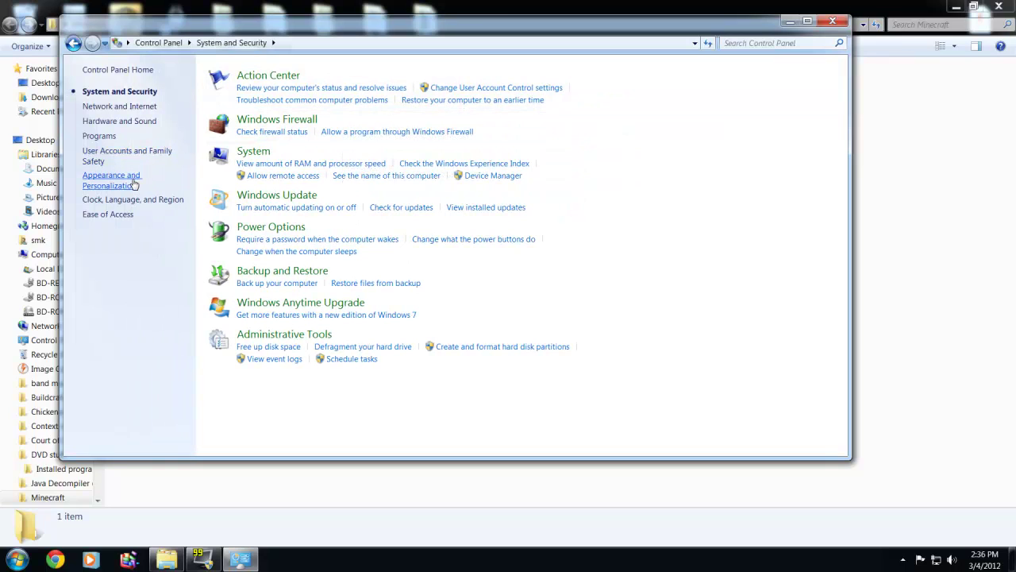
pyautogui.click(134, 184)
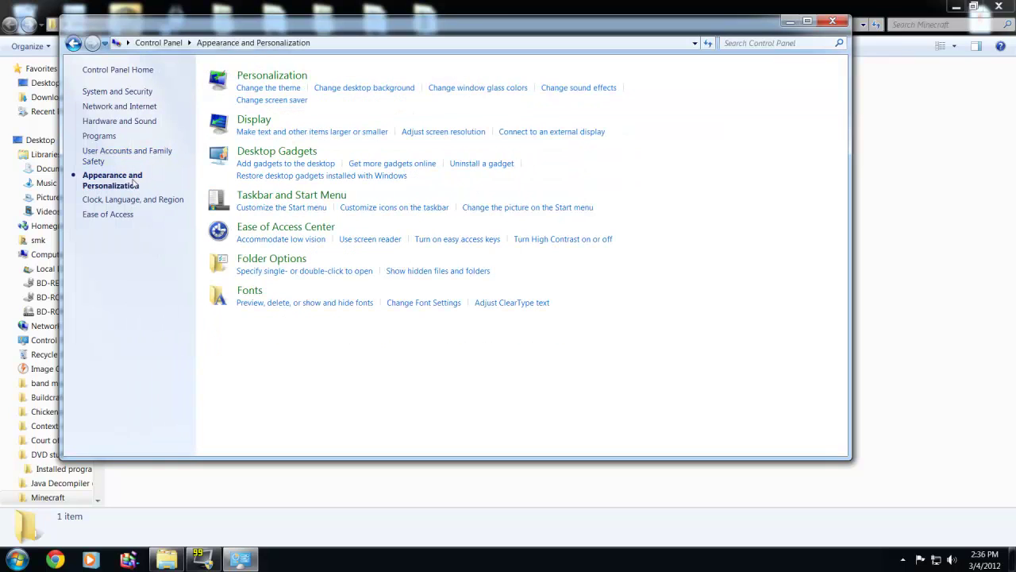
pyautogui.click(292, 259)
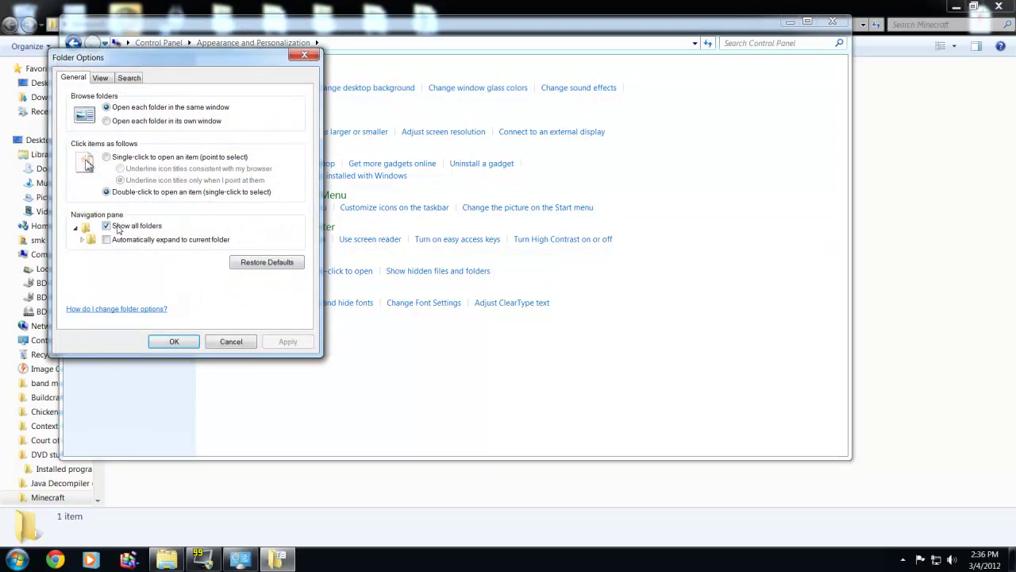
pyautogui.click(109, 80)
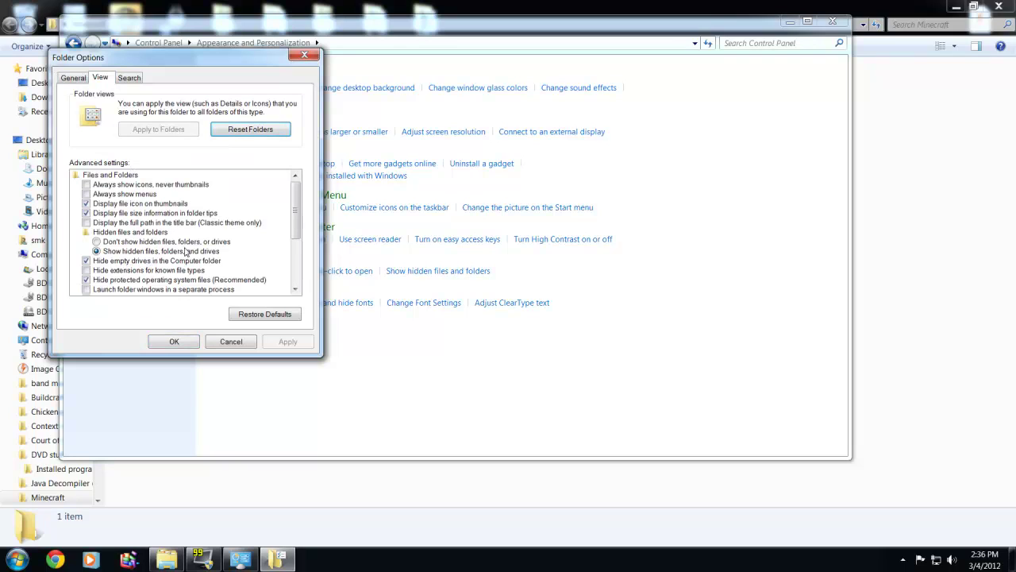
# Step: Turn on 'Hide extensions for known file types', confirm with OK, and return to Minecraft
pyautogui.moveTo(295, 213); pyautogui.dragTo(301, 279)
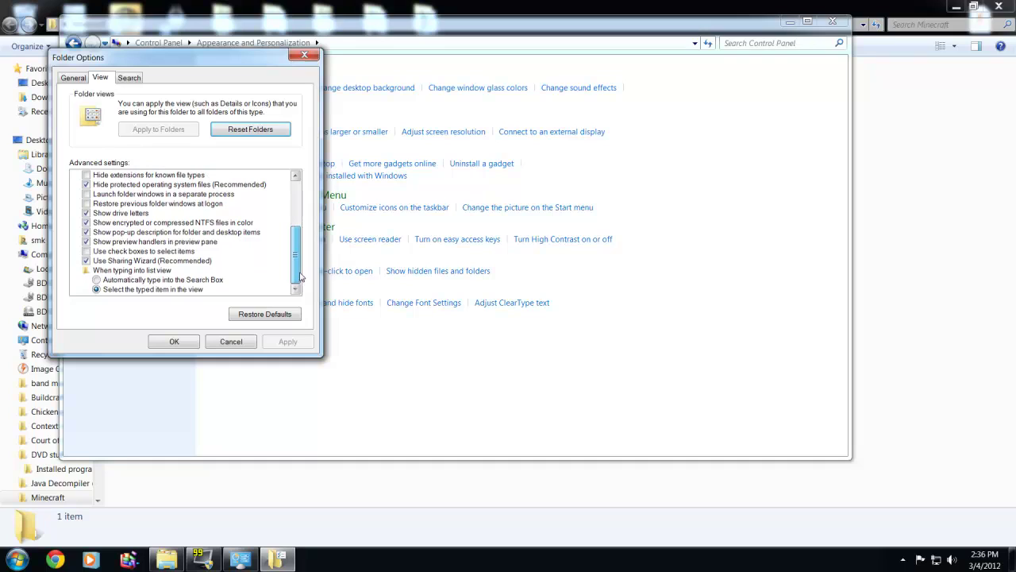
pyautogui.moveTo(300, 277); pyautogui.dragTo(301, 264)
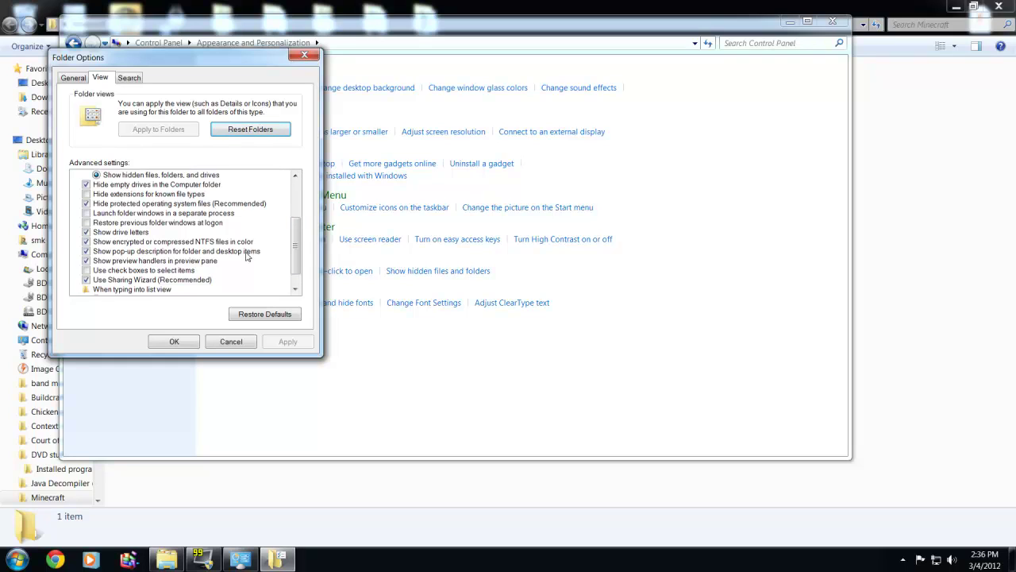
pyautogui.moveTo(297, 258); pyautogui.dragTo(297, 220)
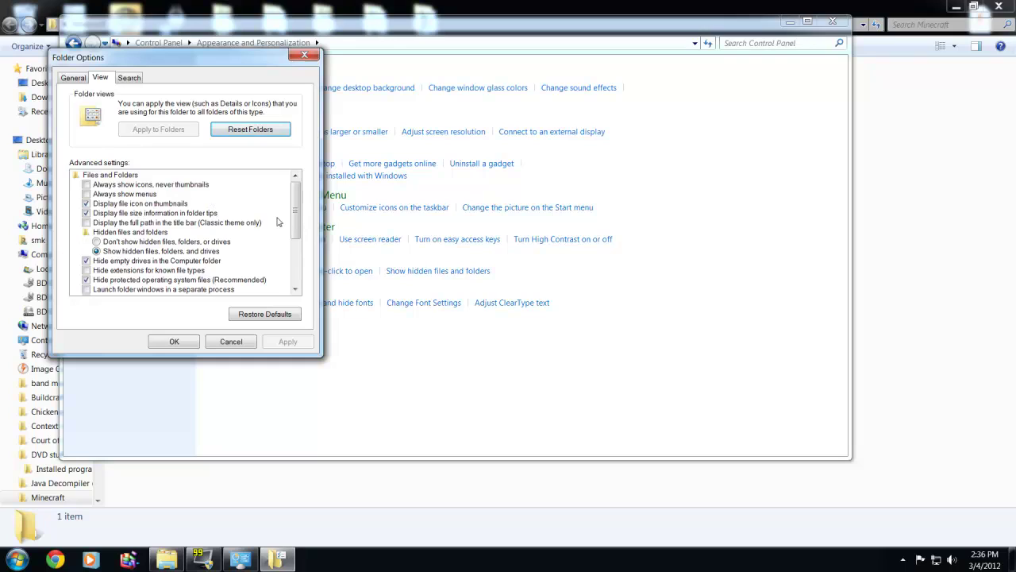
pyautogui.moveTo(296, 211); pyautogui.dragTo(296, 219)
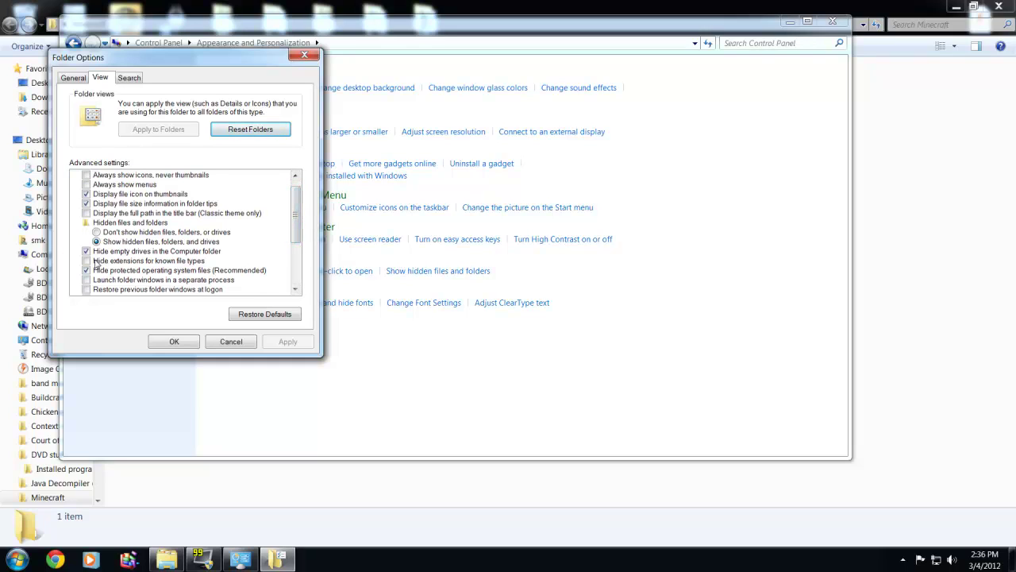
pyautogui.click(170, 262)
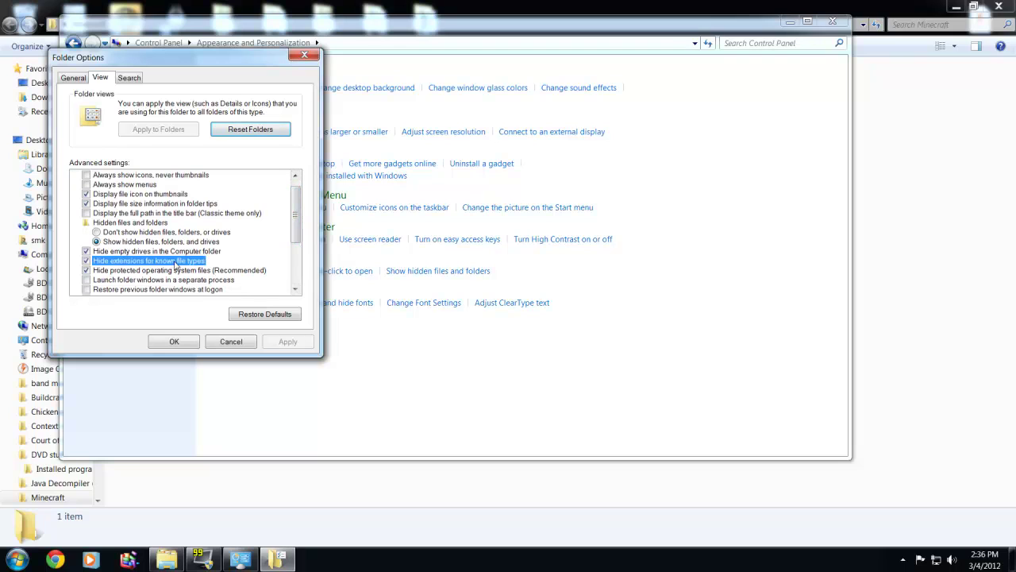
pyautogui.click(172, 343)
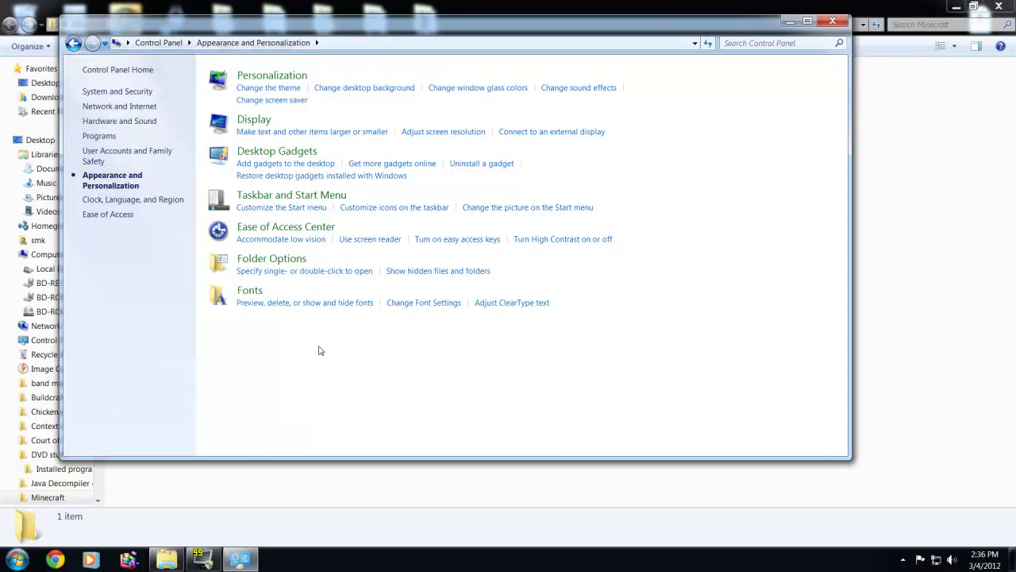
pyautogui.click(280, 487)
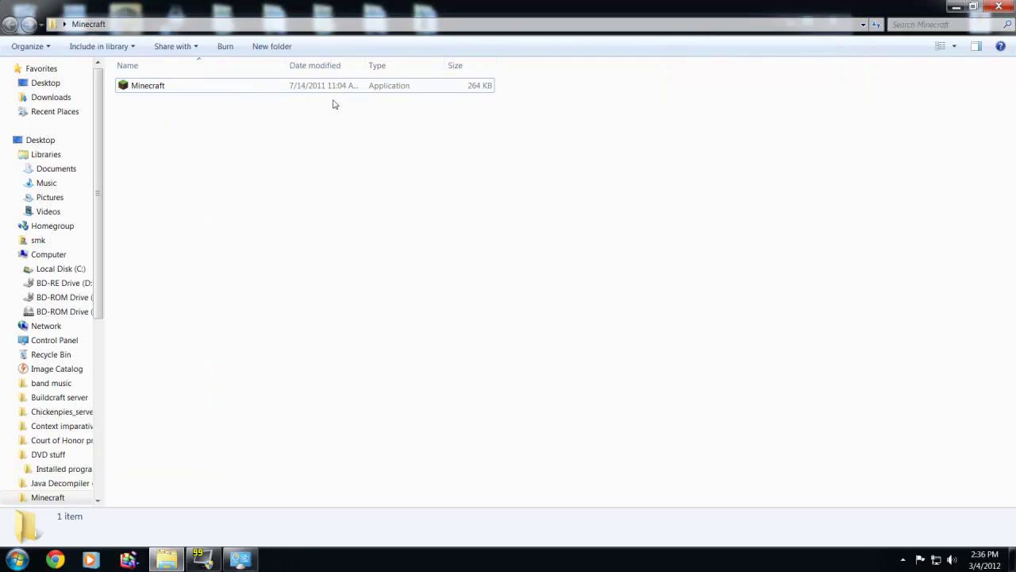
# Step: Untick 'Hide extensions for known file types', apply and OK, then close Control Panel
pyautogui.click(231, 91)
pyautogui.click(236, 122)
pyautogui.click(240, 559)
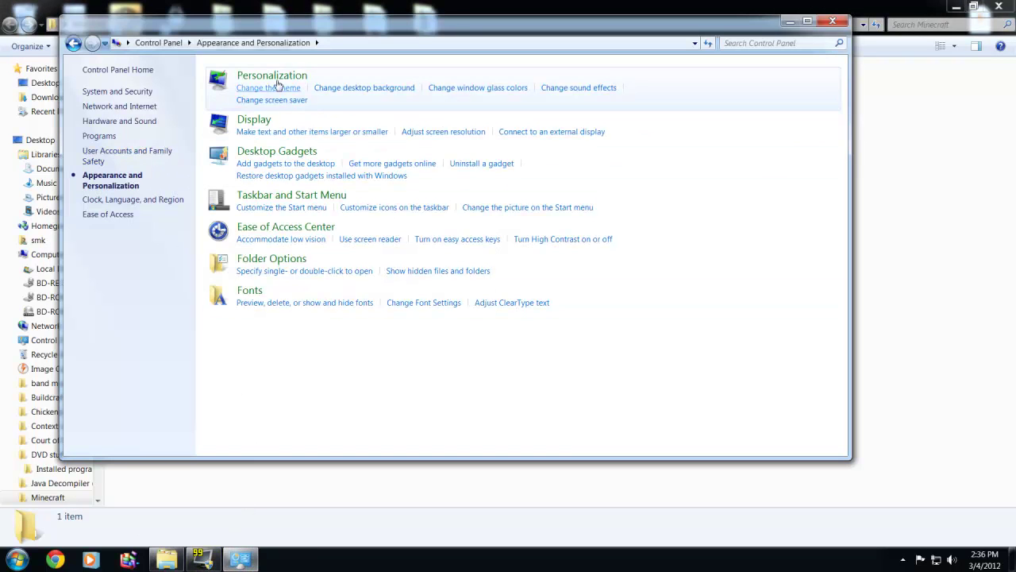
pyautogui.click(274, 262)
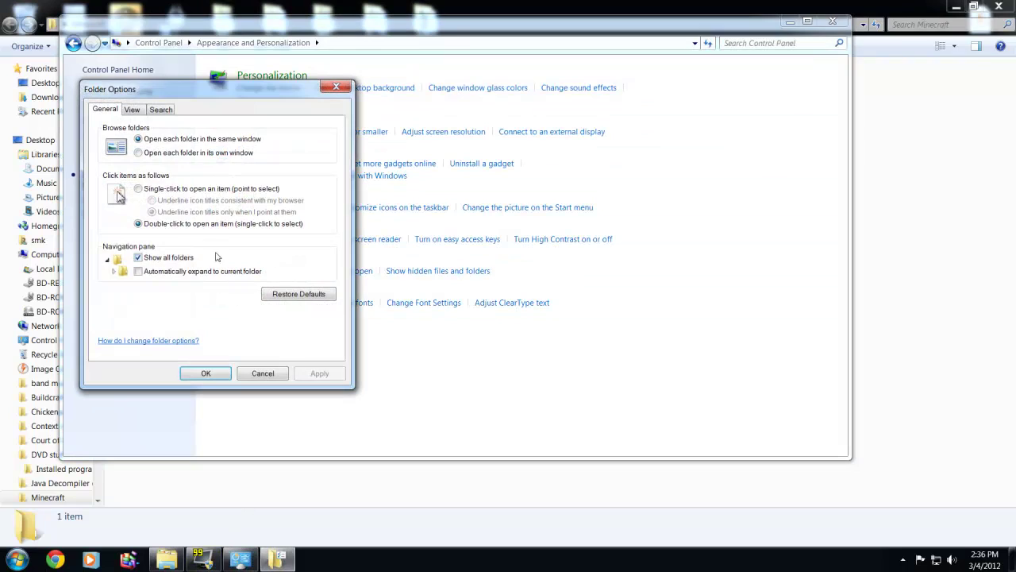
pyautogui.click(132, 109)
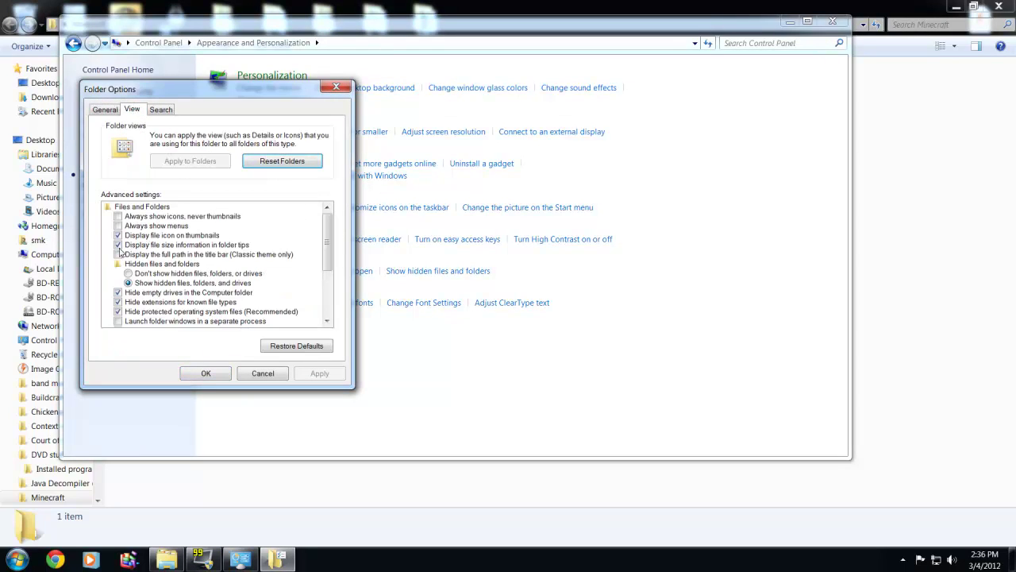
pyautogui.click(119, 302)
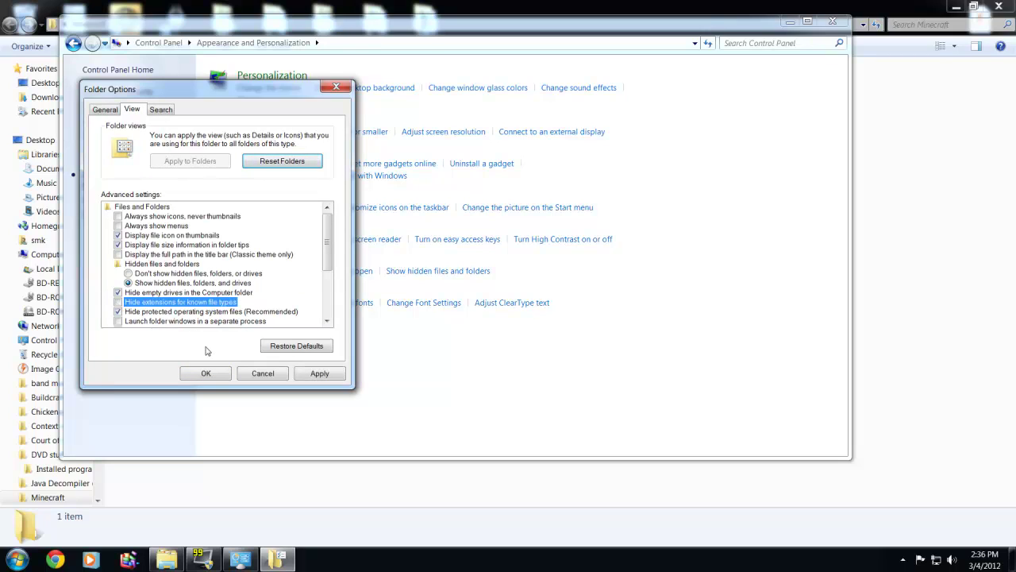
pyautogui.click(320, 373)
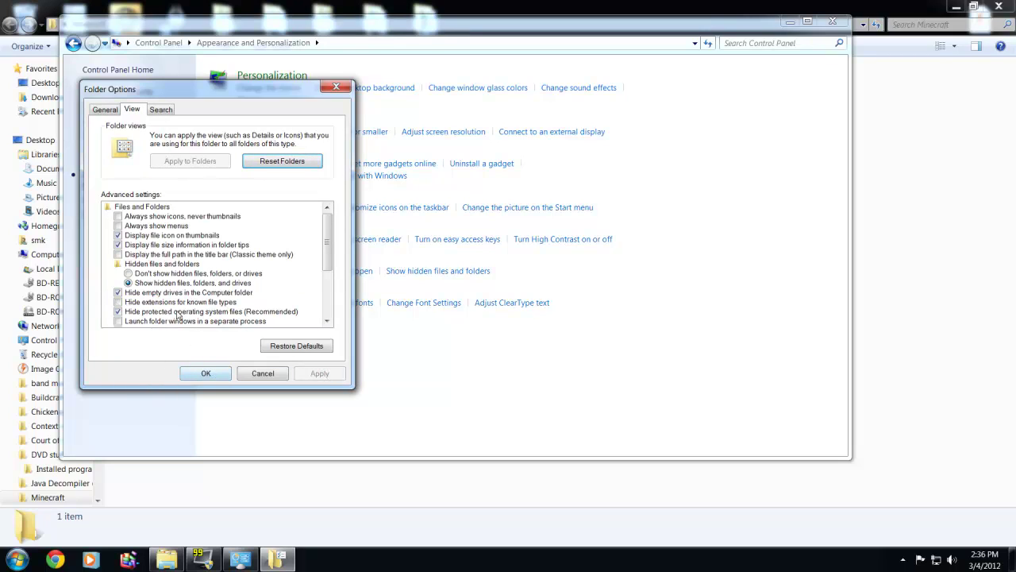
pyautogui.click(200, 373)
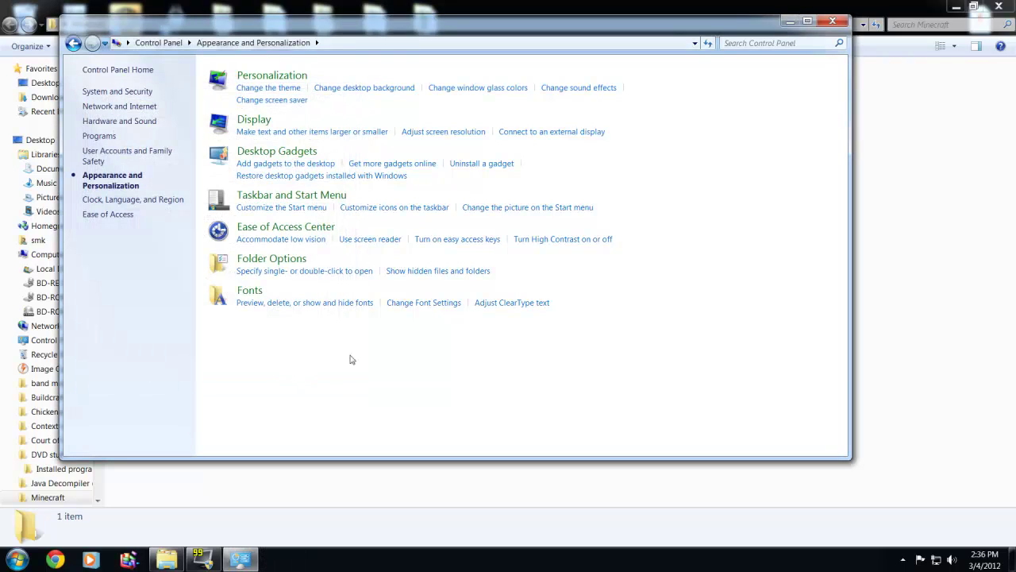
pyautogui.click(817, 28)
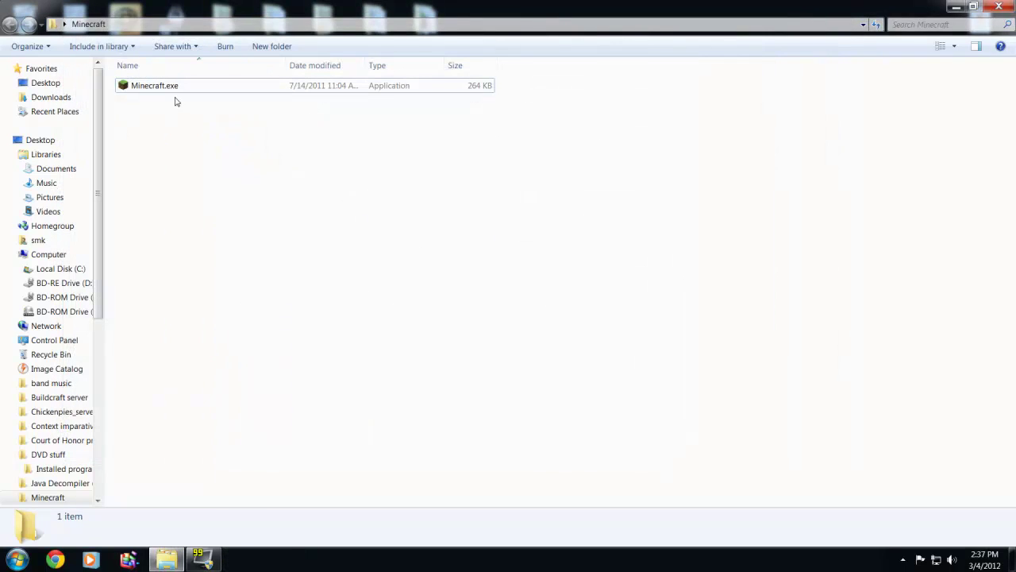
# Step: Right-click empty space in the Minecraft folder to show its New item menu
pyautogui.rightClick(184, 127)
pyautogui.moveTo(226, 318)
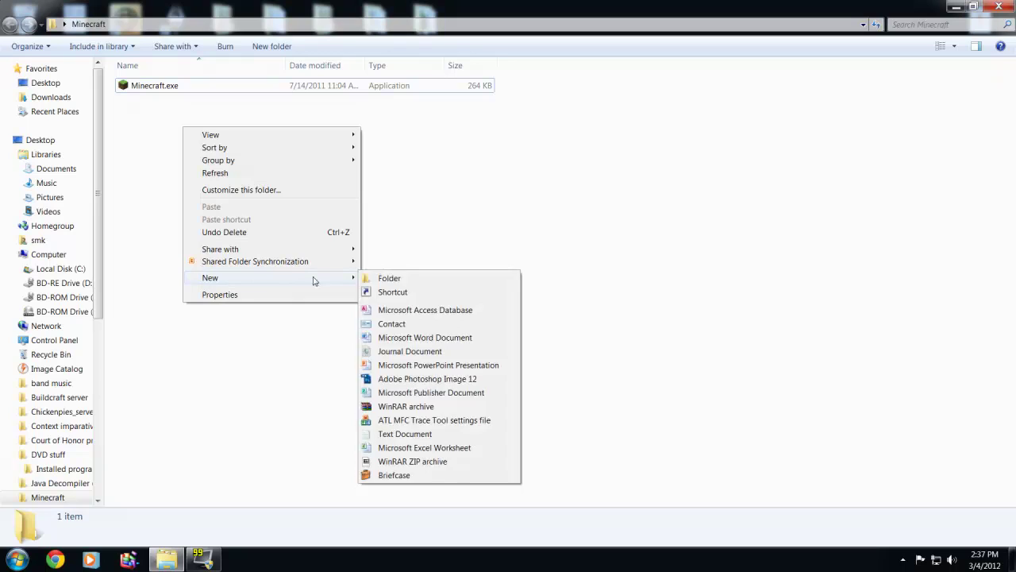
pyautogui.rightClick(132, 168)
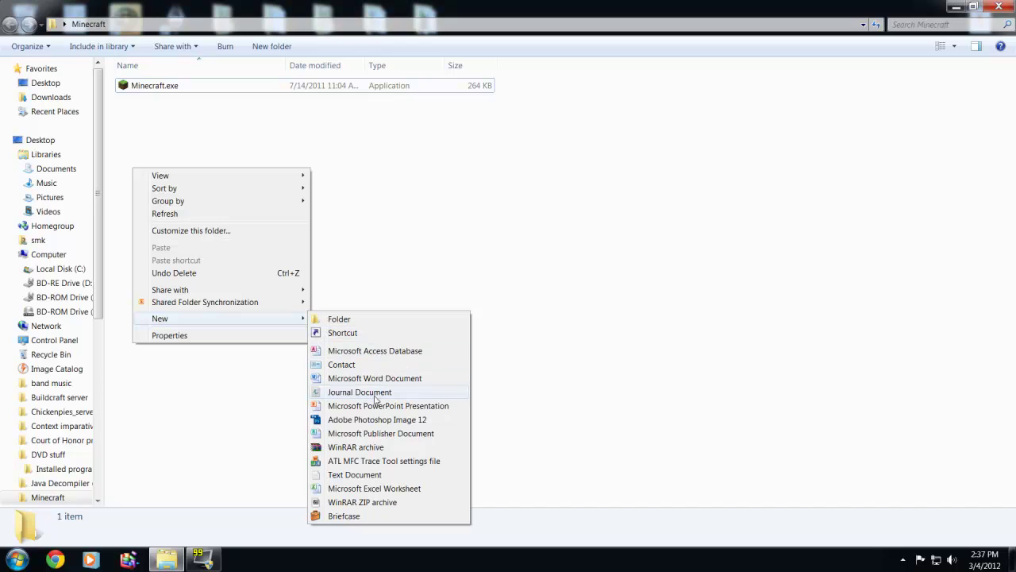
# Step: Create a text document and rename it to Run.bat, accepting the extension change
pyautogui.click(368, 476)
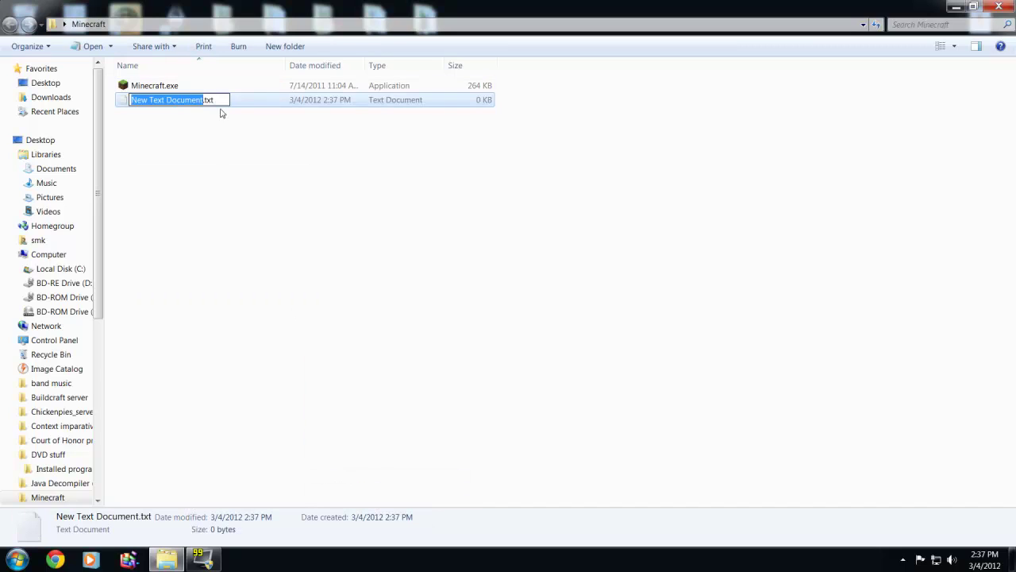
pyautogui.hotkey('ctrl', 'a')
pyautogui.write('Run')
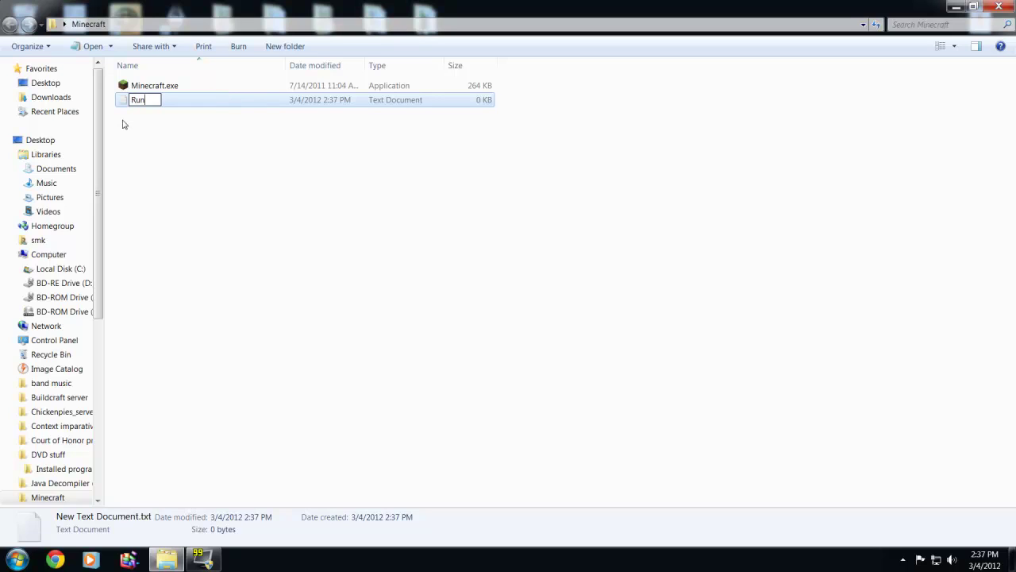
pyautogui.write('.bat')
pyautogui.press('Return')
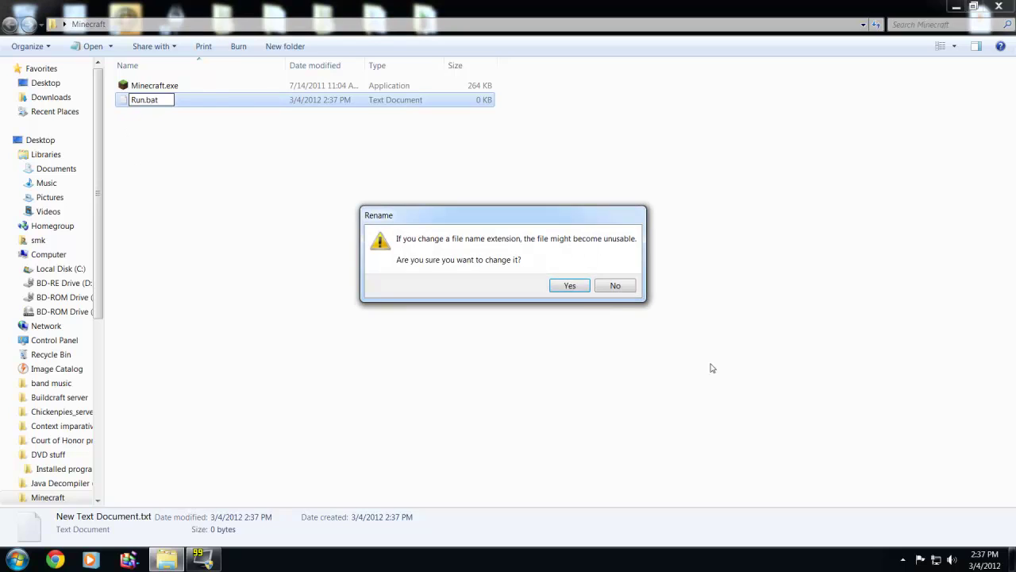
pyautogui.click(569, 285)
pyautogui.click(150, 101)
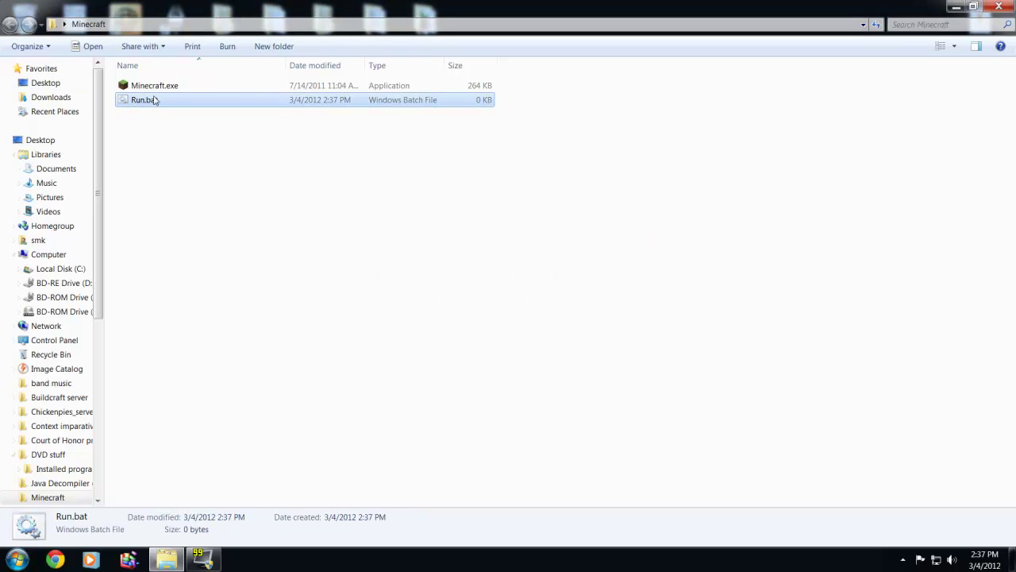
pyautogui.click(200, 100)
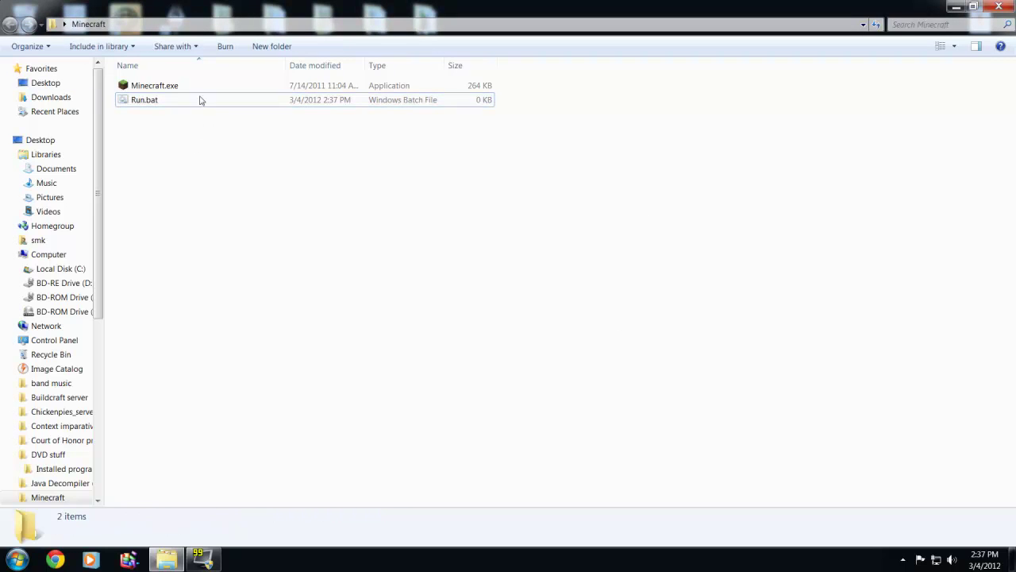
pyautogui.rightClick(174, 104)
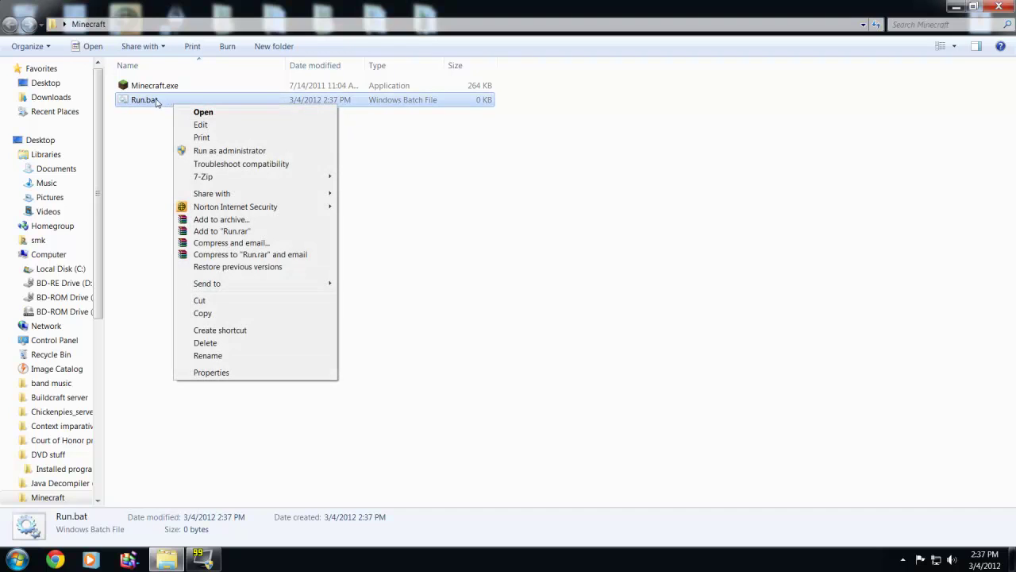
pyautogui.click(200, 125)
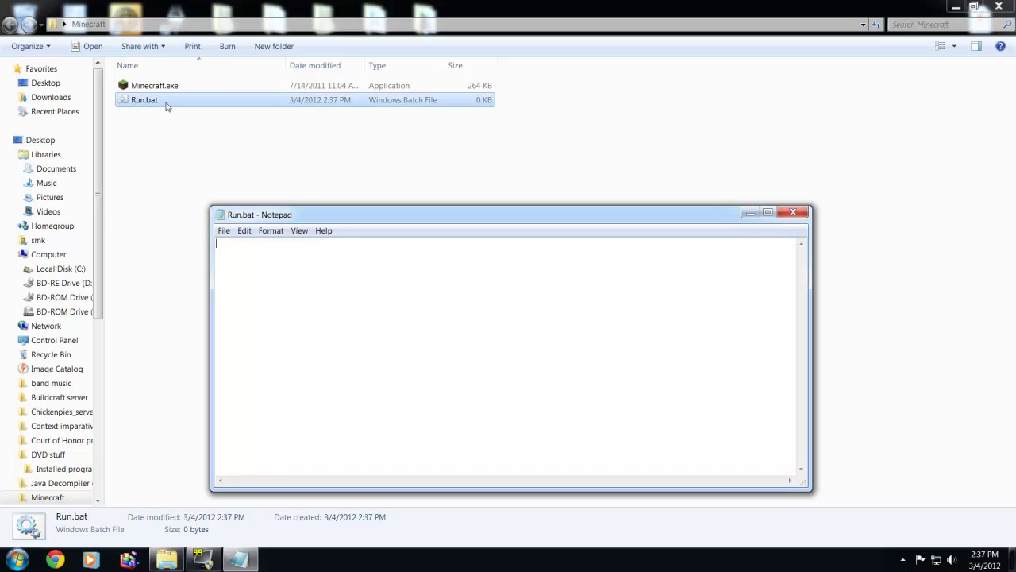
pyautogui.rightClick(165, 102)
pyautogui.click(312, 427)
pyautogui.hotkey('alt', 'Tab')
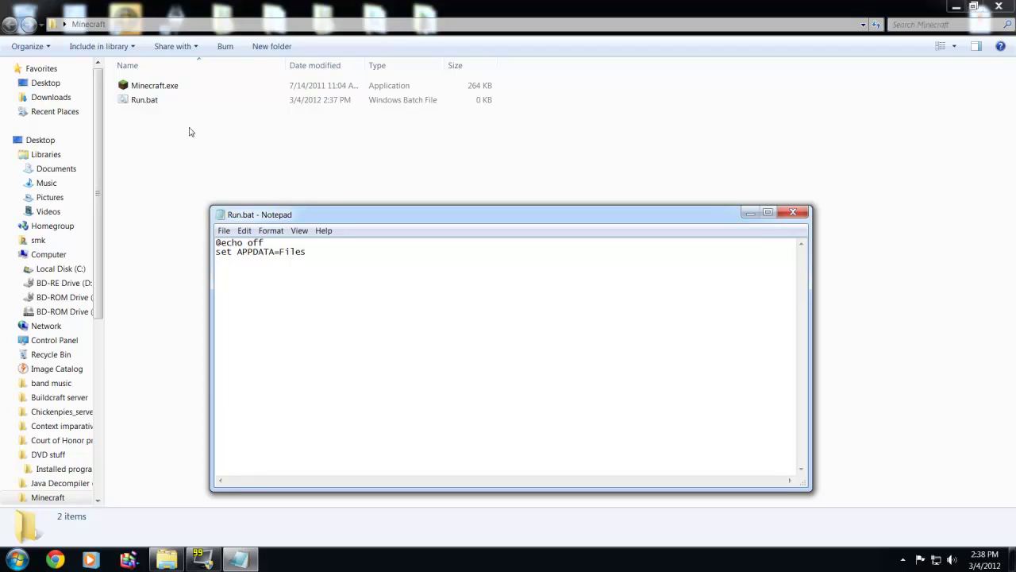
pyautogui.hotkey('alt', 'F4')
pyautogui.hotkey('alt', 'Tab')
pyautogui.hotkey('ctrl', 's')
# Step: Close Notepad, check the new Files\.minecraft folder, then log in through the launcher
pyautogui.click(805, 212)
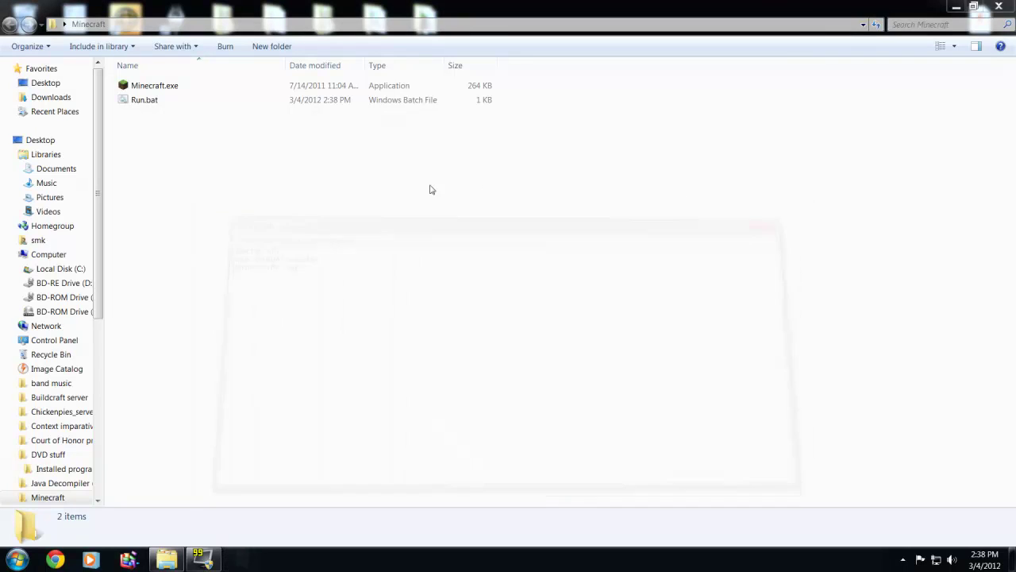
pyautogui.click(268, 102)
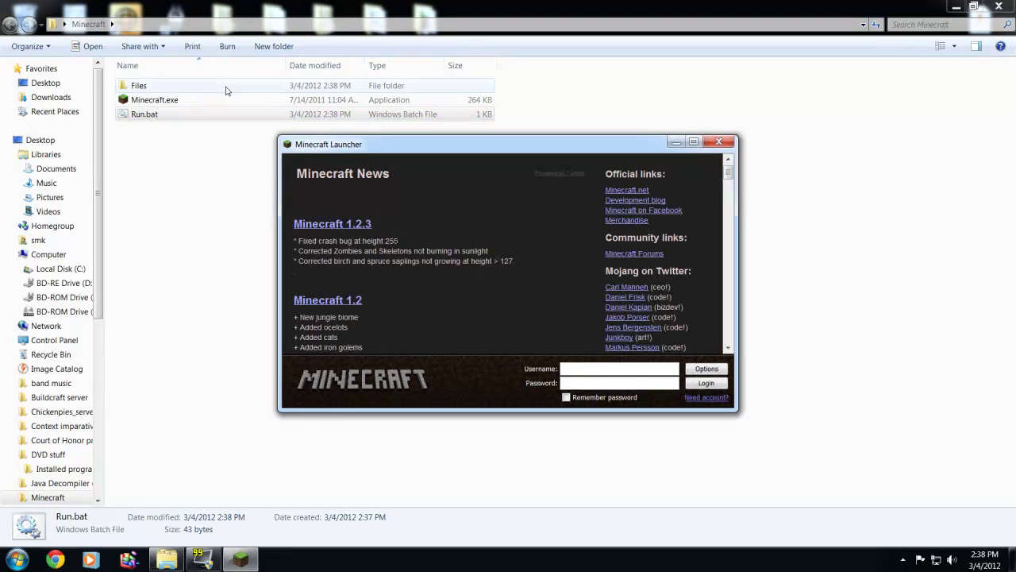
pyautogui.doubleClick(208, 89)
pyautogui.doubleClick(201, 87)
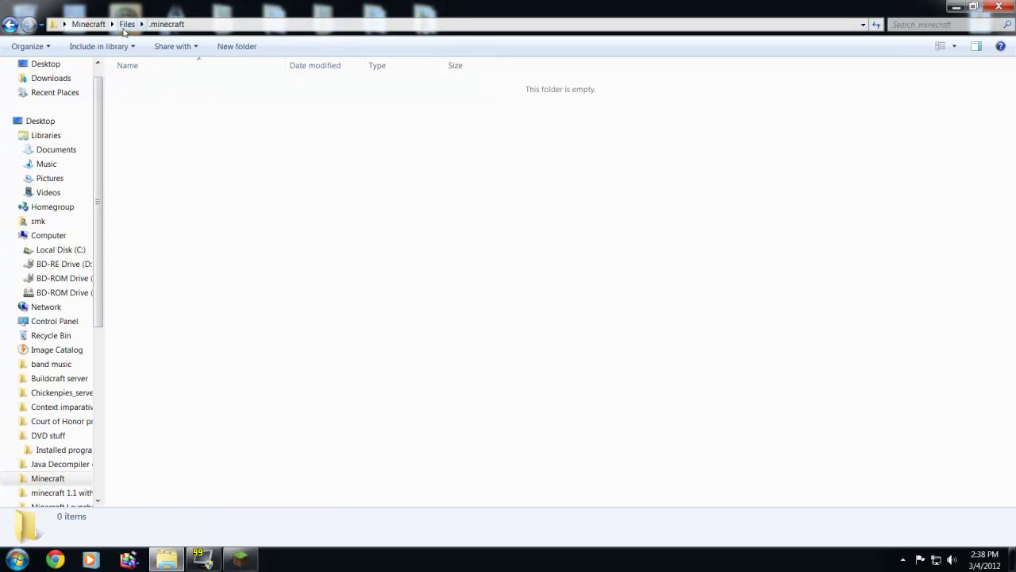
pyautogui.click(88, 24)
pyautogui.click(239, 560)
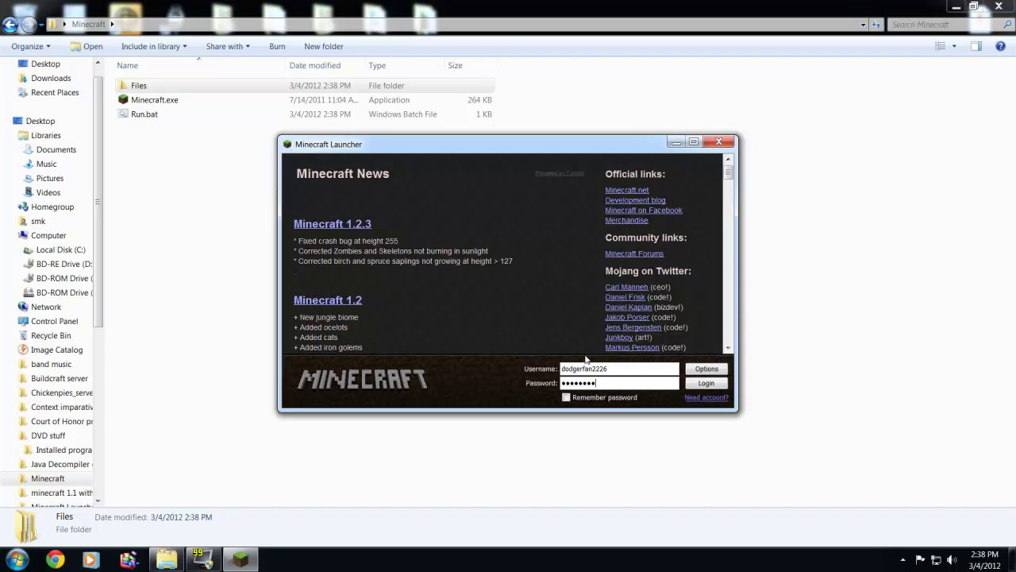
pyautogui.click(718, 385)
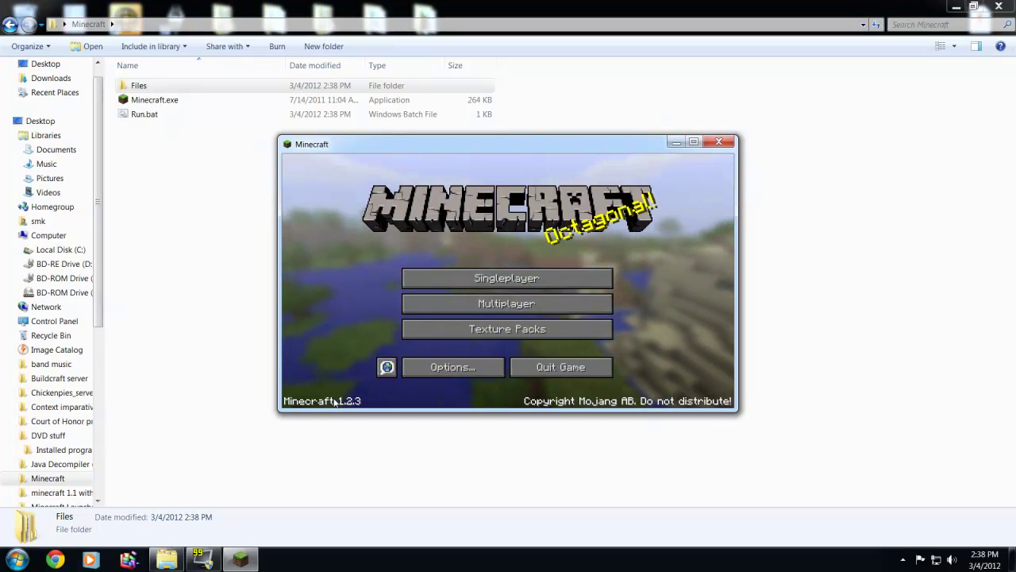
pyautogui.click(159, 102)
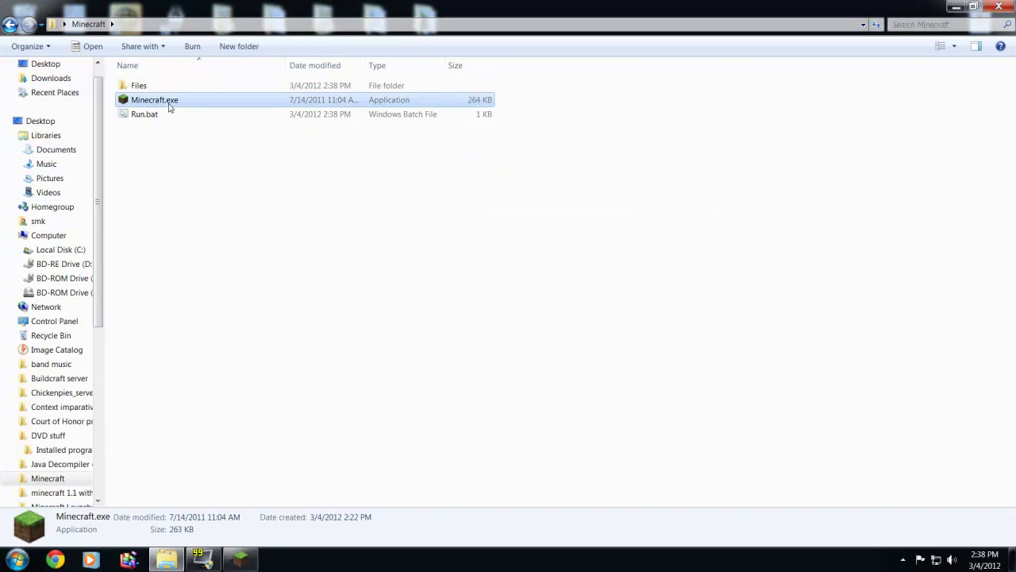
pyautogui.click(241, 560)
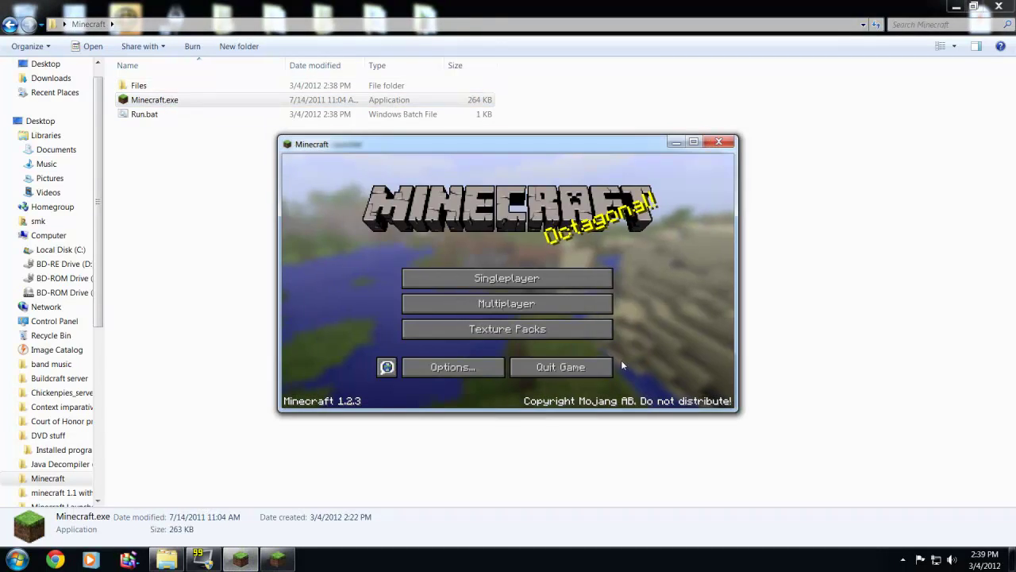
pyautogui.click(282, 561)
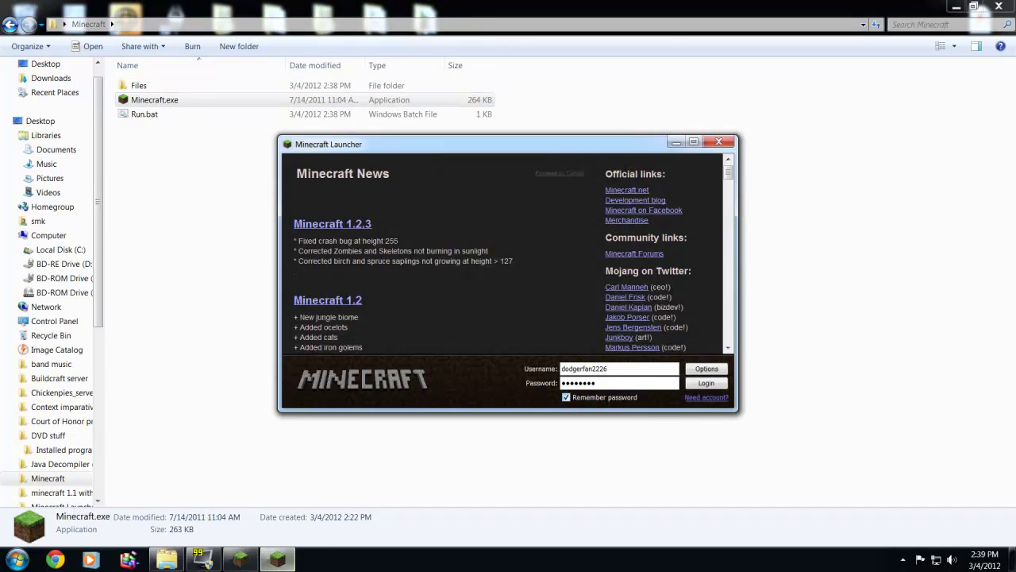
pyautogui.click(710, 388)
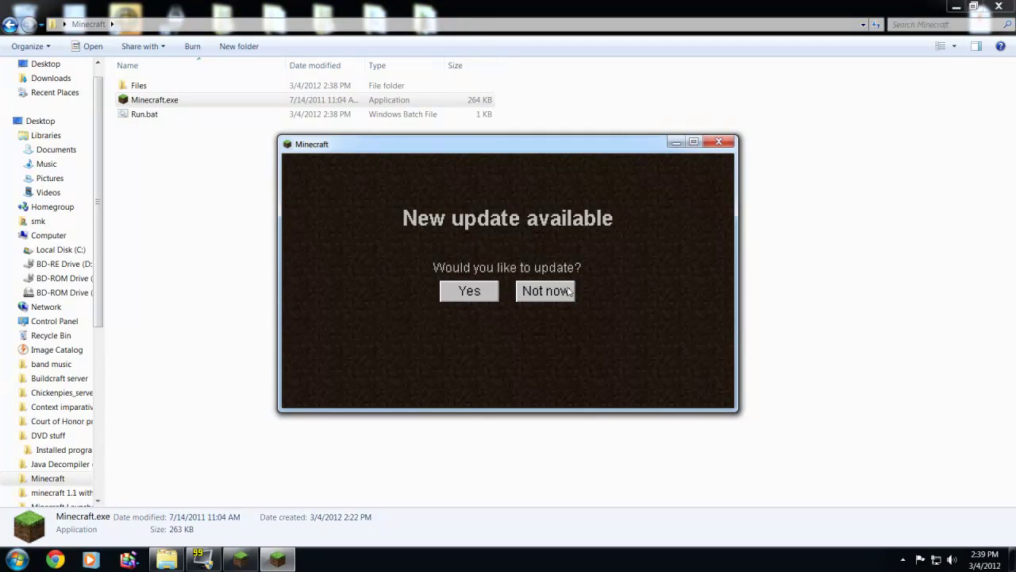
pyautogui.click(569, 292)
pyautogui.moveTo(489, 144); pyautogui.dragTo(691, 146)
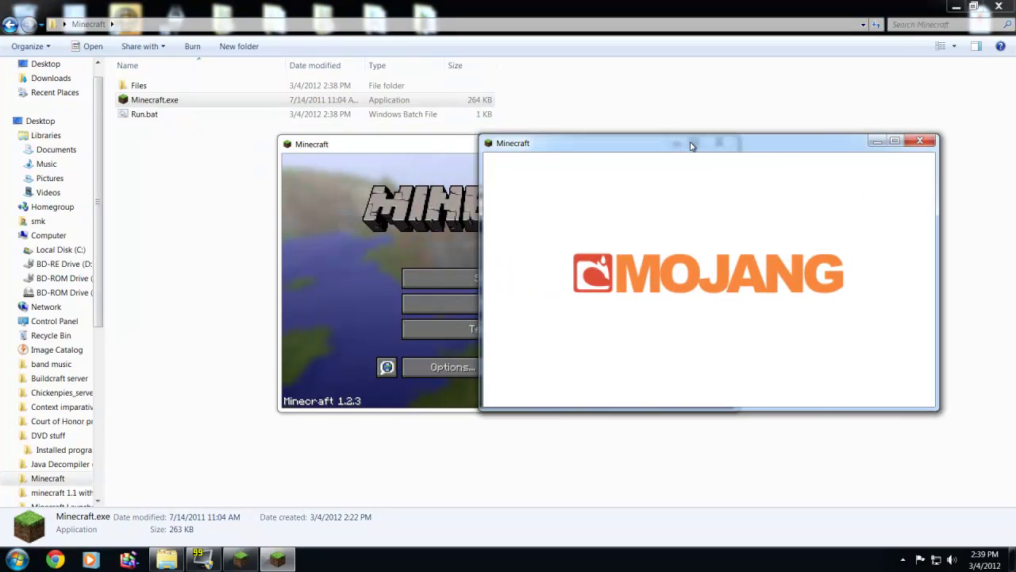
pyautogui.moveTo(408, 151); pyautogui.dragTo(352, 146)
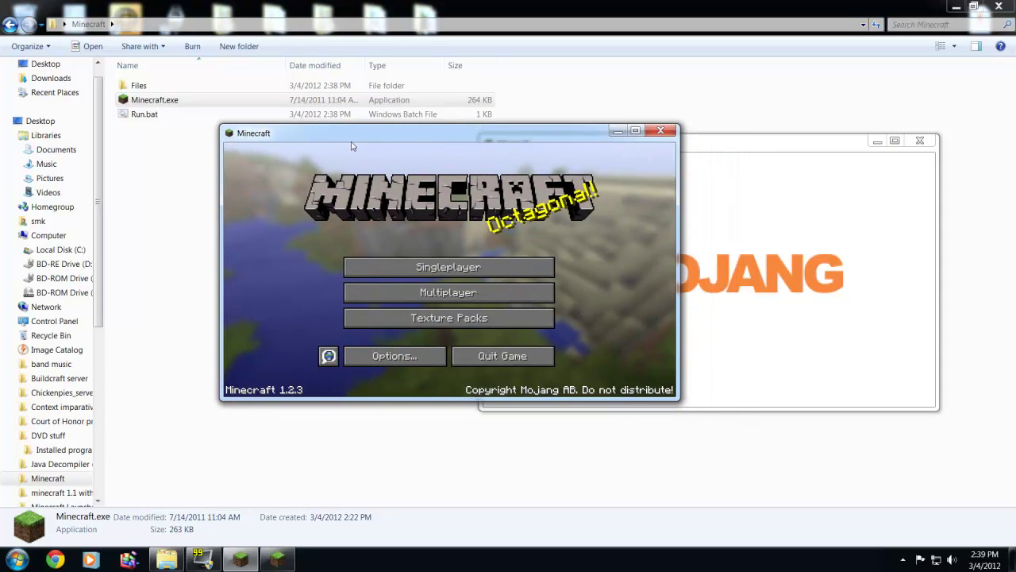
pyautogui.click(451, 267)
pyautogui.click(522, 373)
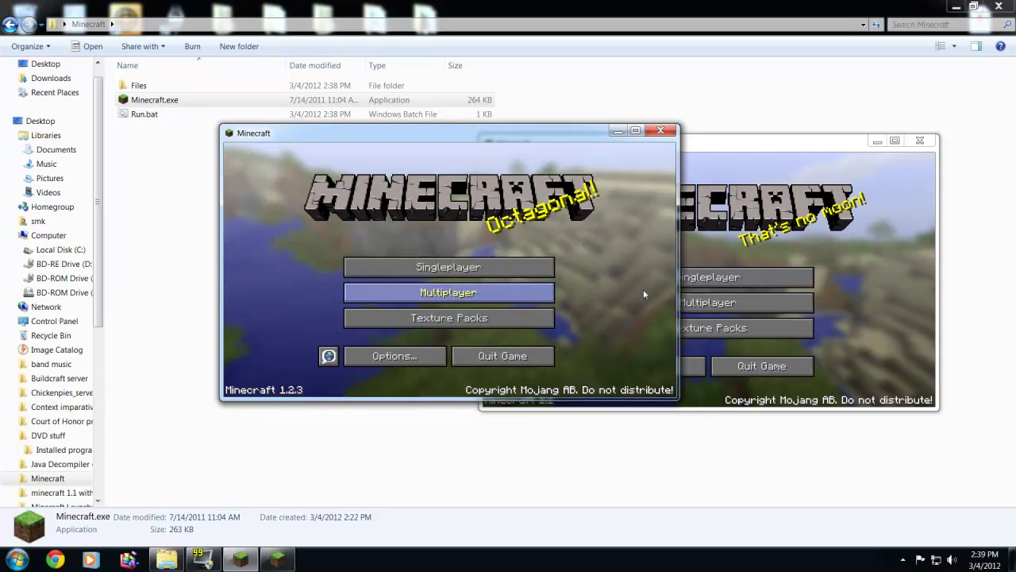
pyautogui.click(746, 277)
pyautogui.click(786, 386)
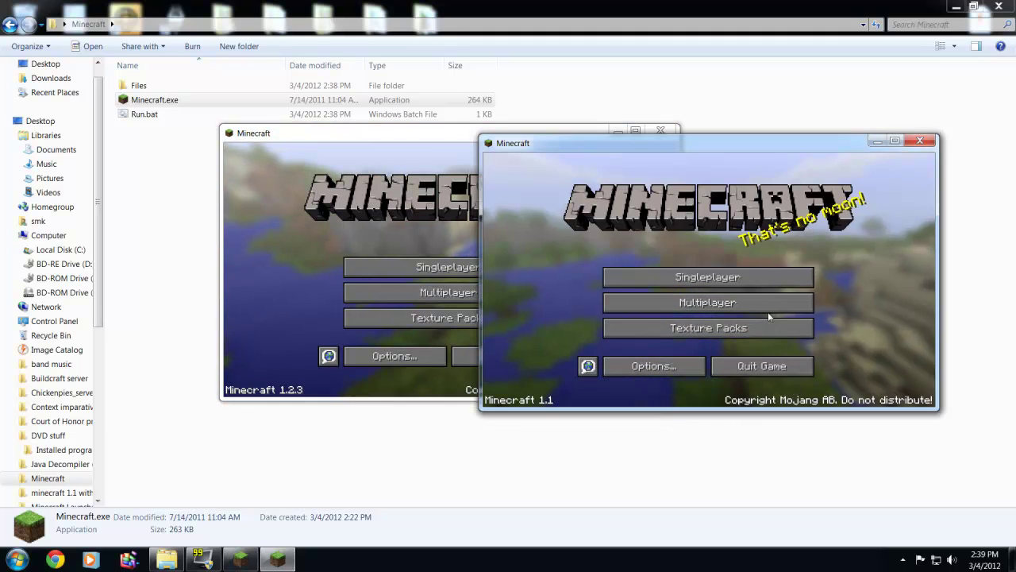
pyautogui.click(768, 310)
pyautogui.click(834, 387)
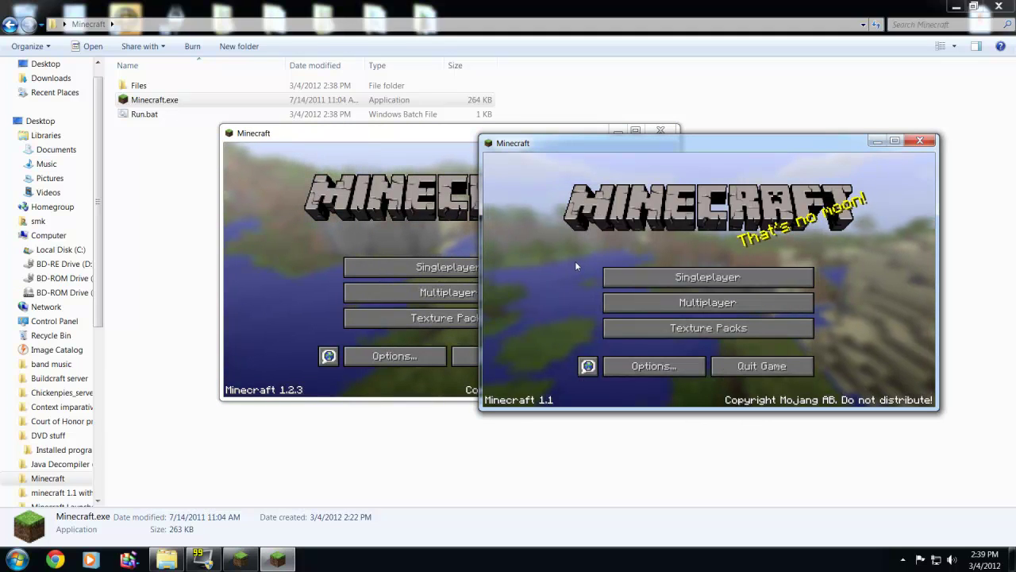
pyautogui.click(921, 141)
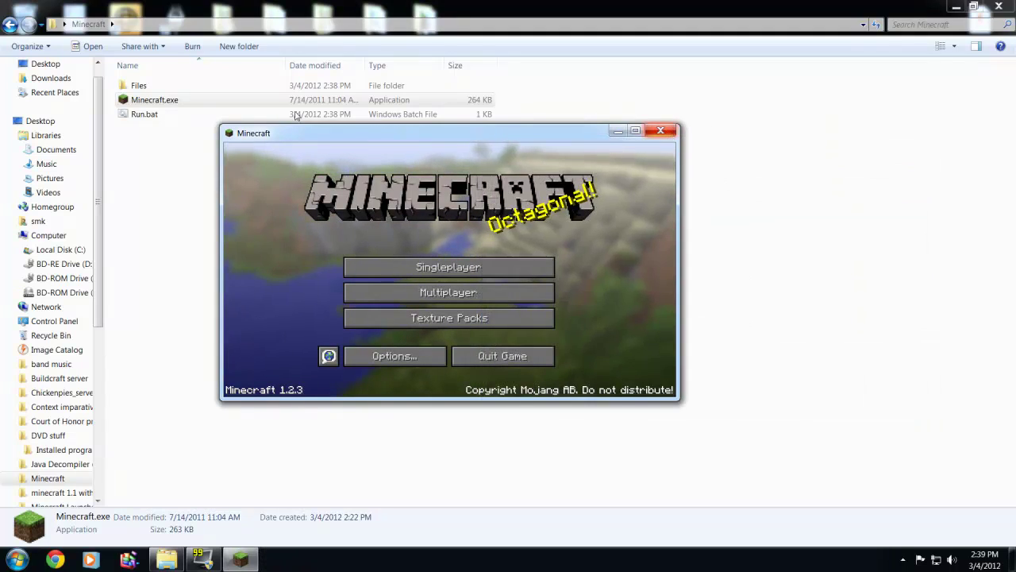
# Step: Close the 1.2.3 game and browse the Files\.minecraft and bin data folders
pyautogui.hotkey('alt', 'F4')
pyautogui.doubleClick(182, 85)
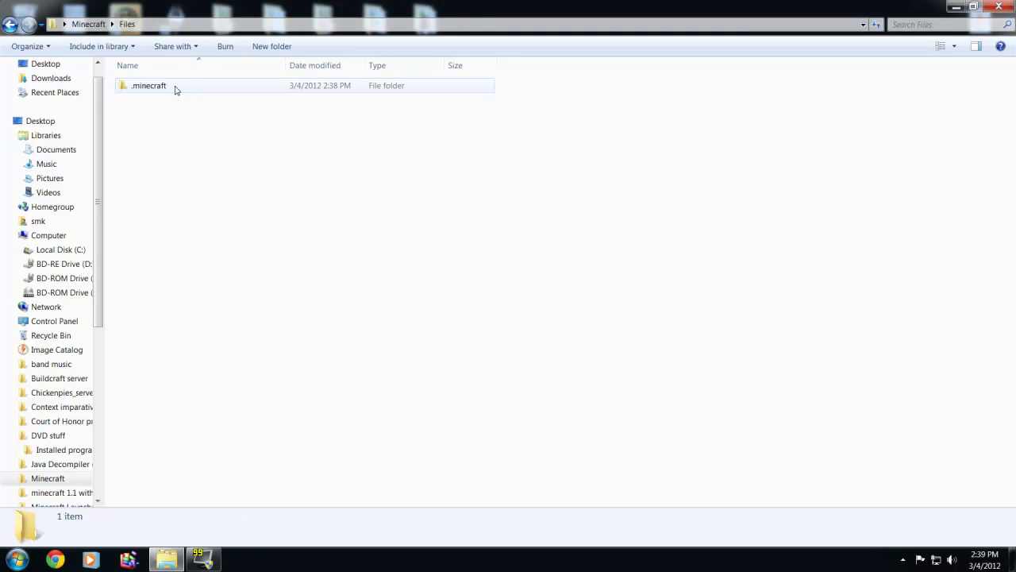
pyautogui.moveTo(184, 227); pyautogui.dragTo(186, 85)
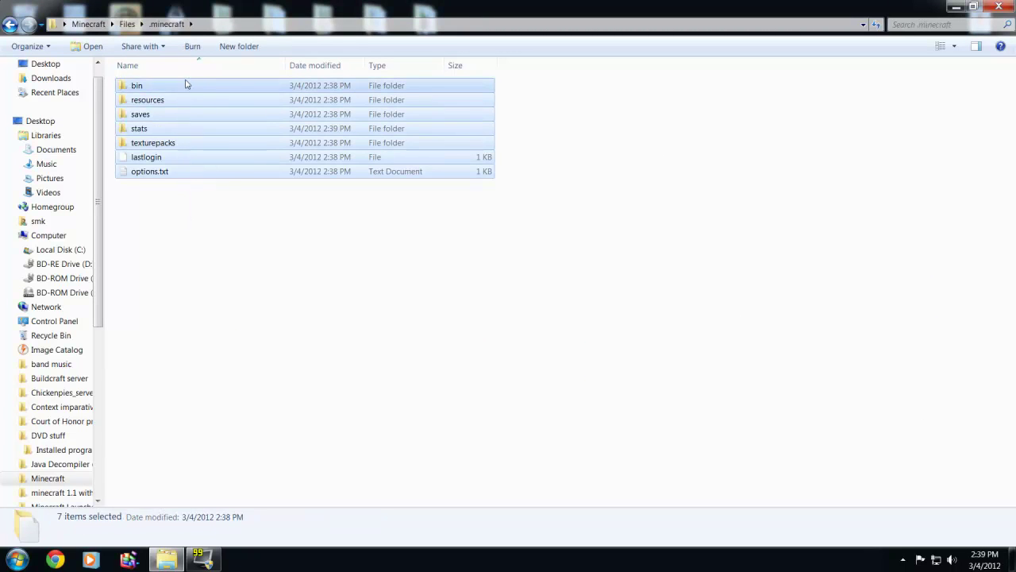
pyautogui.doubleClick(186, 86)
pyautogui.moveTo(188, 206); pyautogui.dragTo(198, 73)
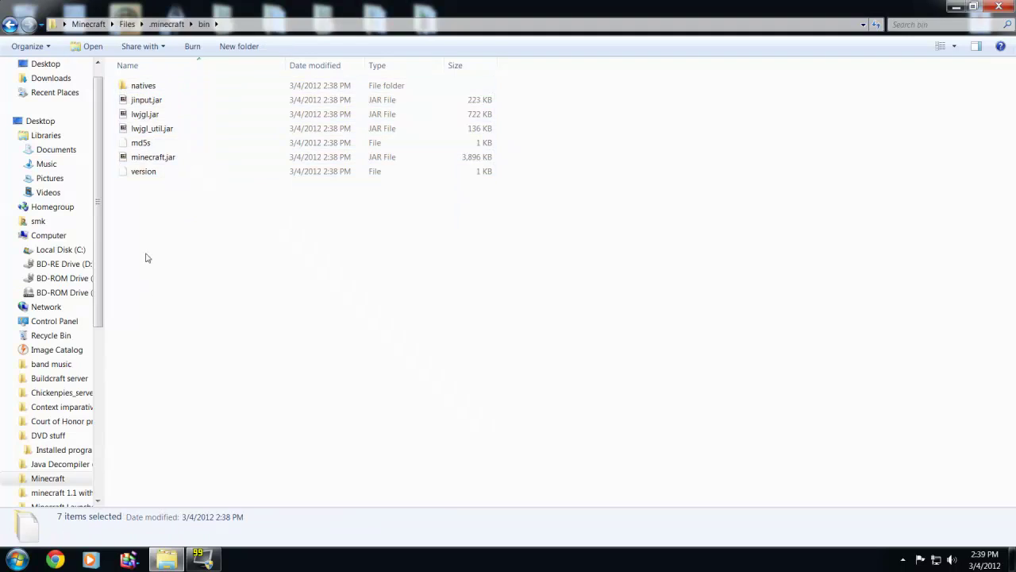
# Step: Go back up through the address bar to the Minecraft folder and clear the selection
pyautogui.click(157, 24)
pyautogui.click(127, 24)
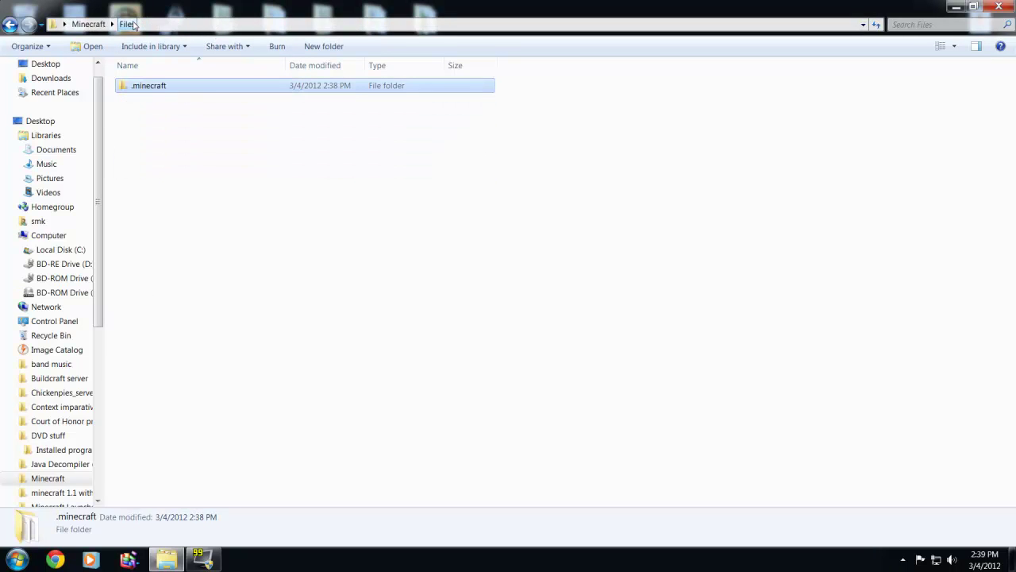
pyautogui.click(262, 173)
pyautogui.click(88, 24)
pyautogui.click(505, 277)
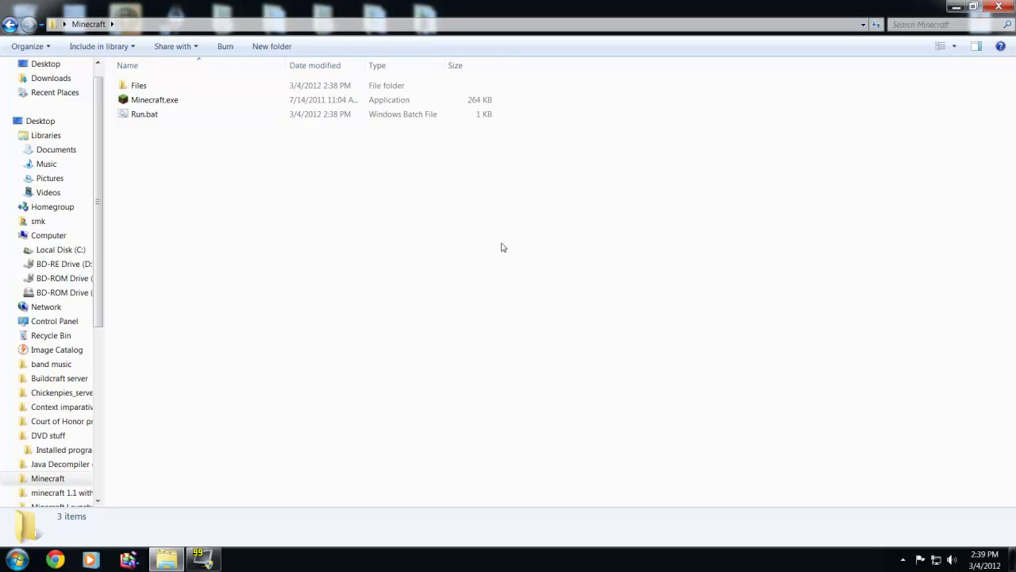
pyautogui.moveTo(543, 127); pyautogui.dragTo(127, 76)
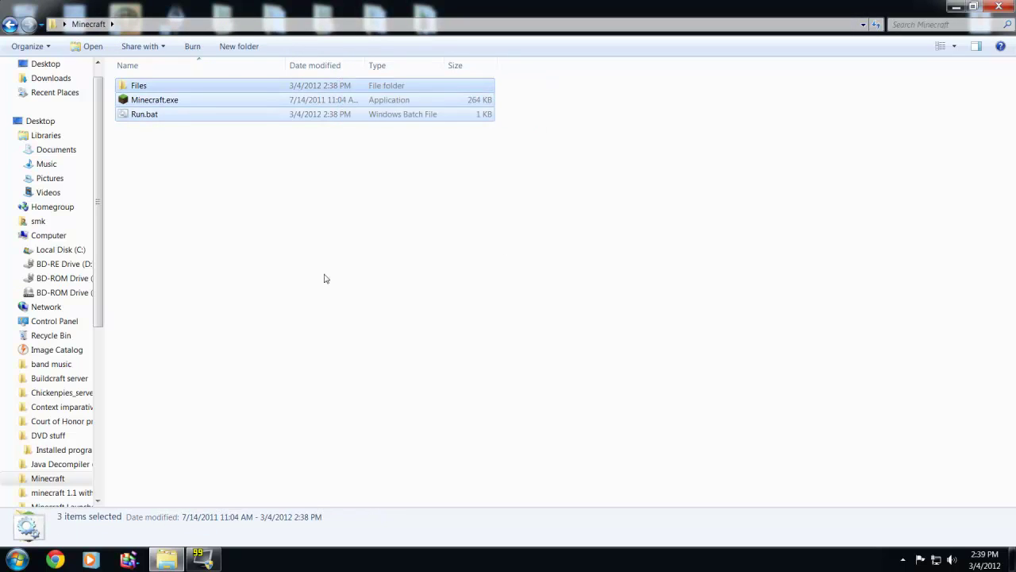
pyautogui.click(324, 282)
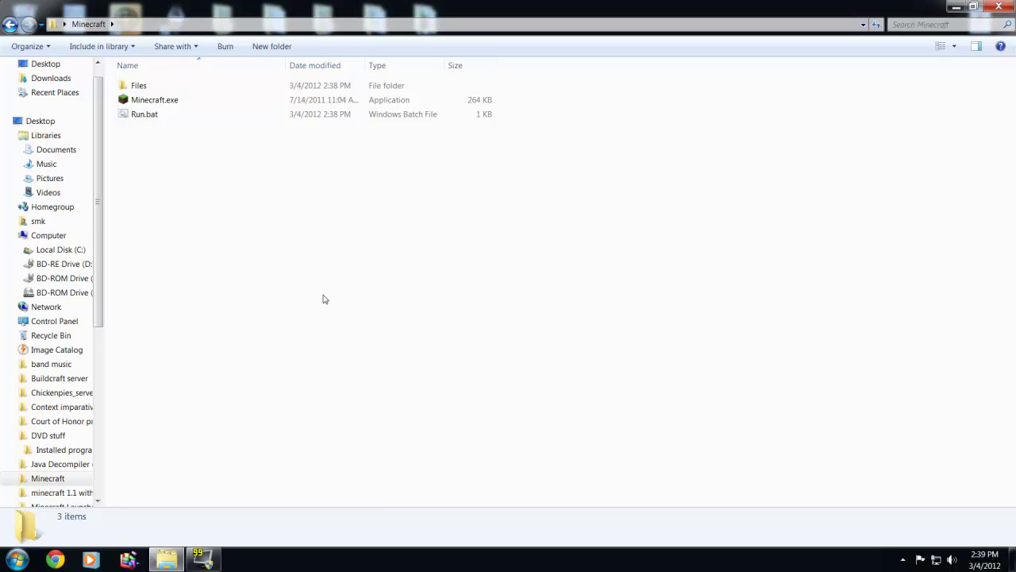
pyautogui.click(18, 559)
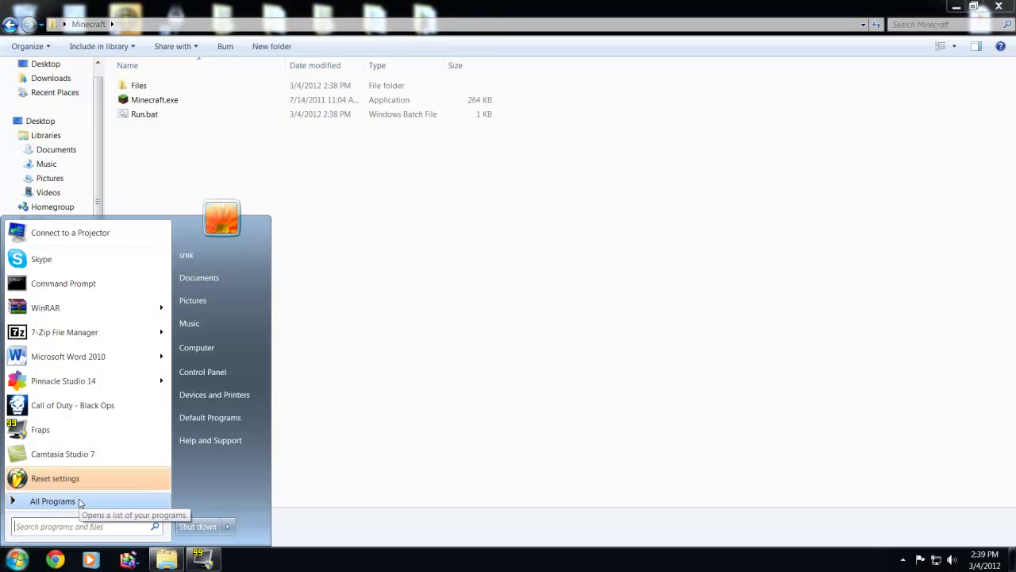
pyautogui.write('%appd')
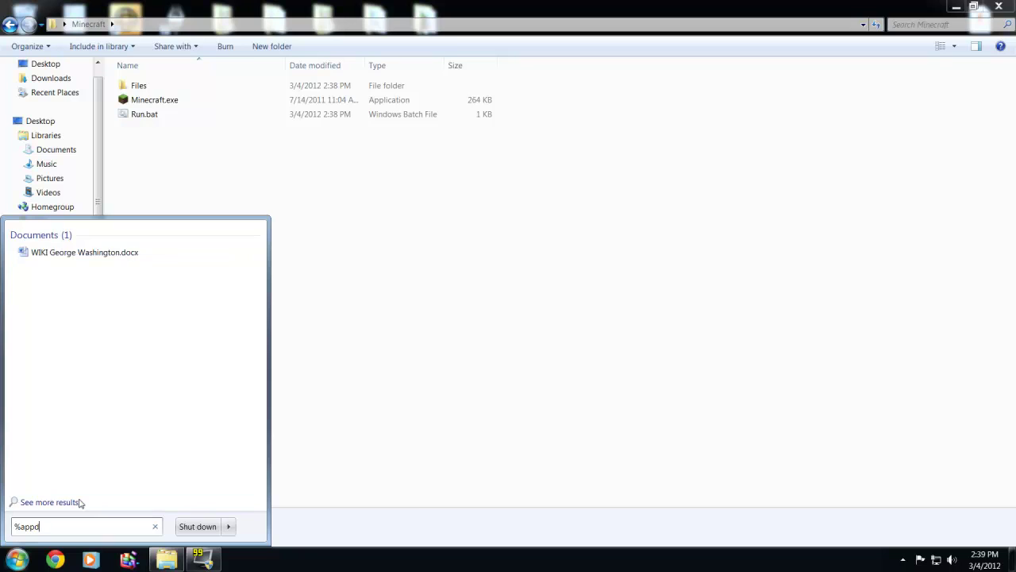
pyautogui.write('ata')
pyautogui.click(79, 502)
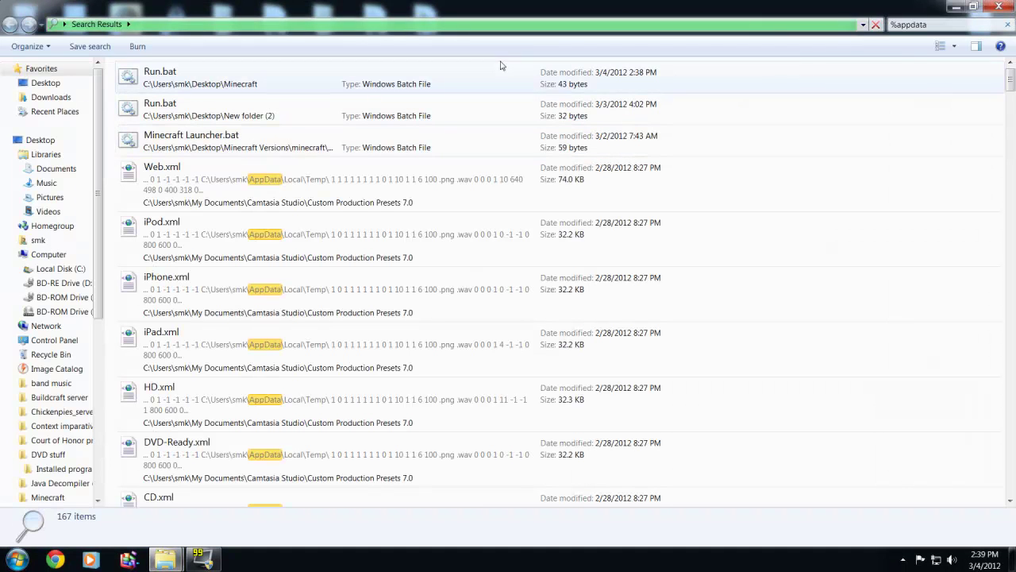
pyautogui.click(48, 497)
pyautogui.press('super')
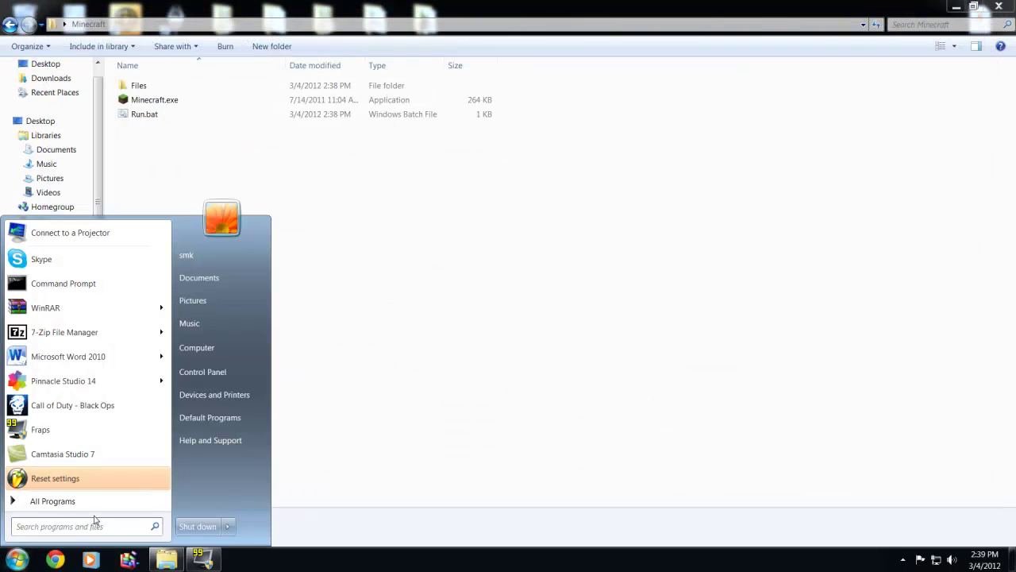
pyautogui.write('%appda')
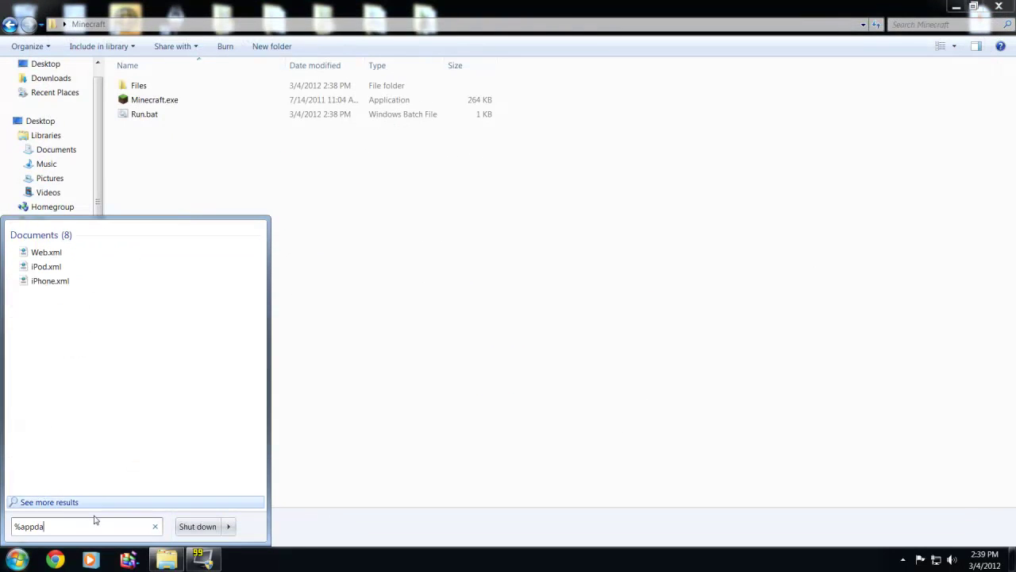
pyautogui.write('ta%')
pyautogui.press('Return')
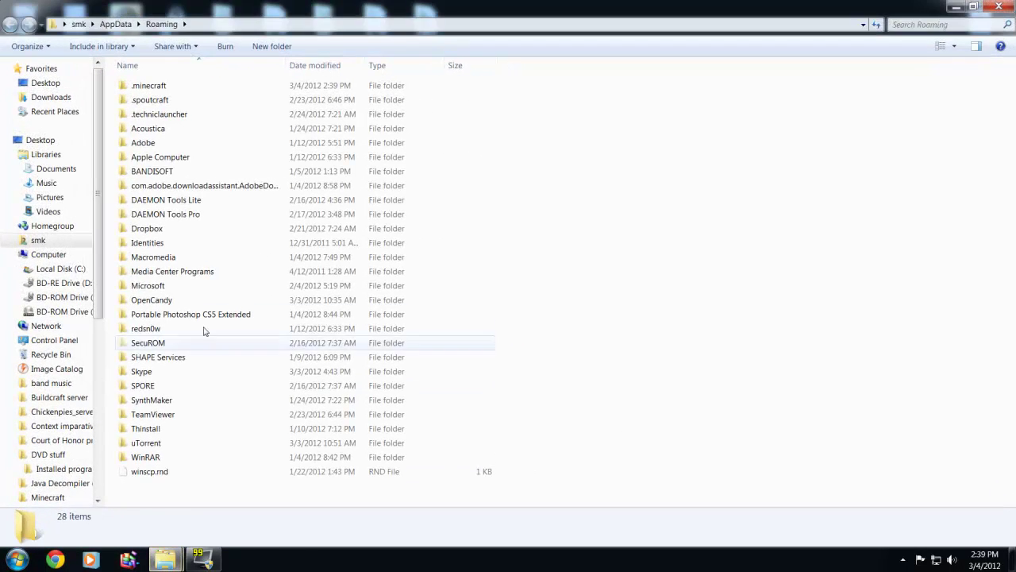
pyautogui.doubleClick(161, 86)
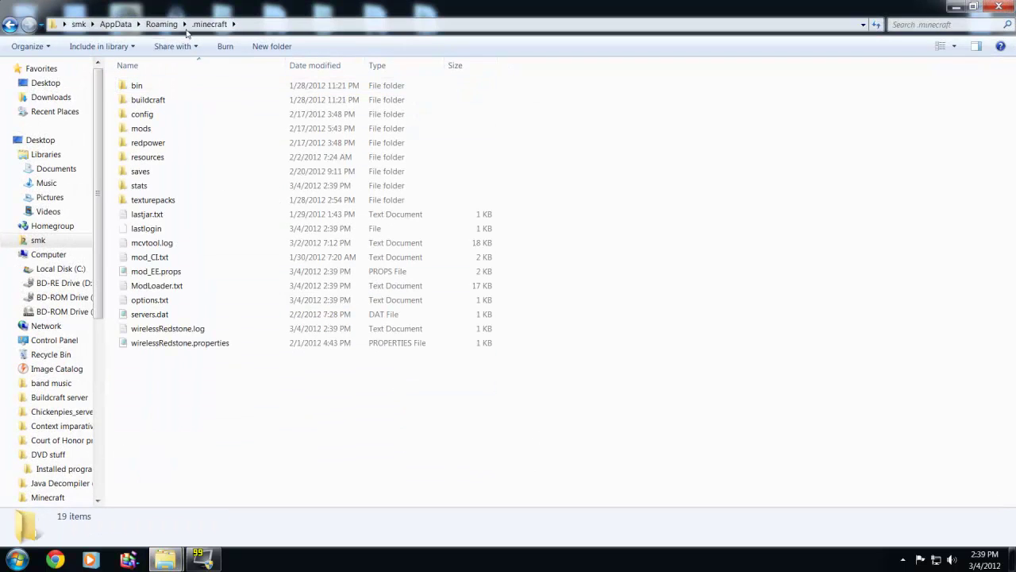
pyautogui.click(162, 24)
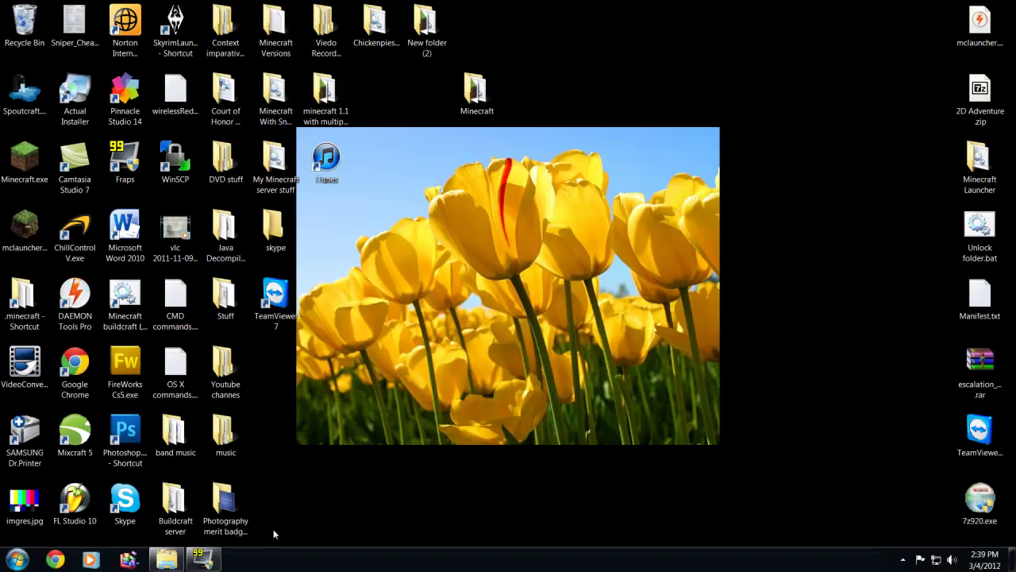
pyautogui.click(167, 559)
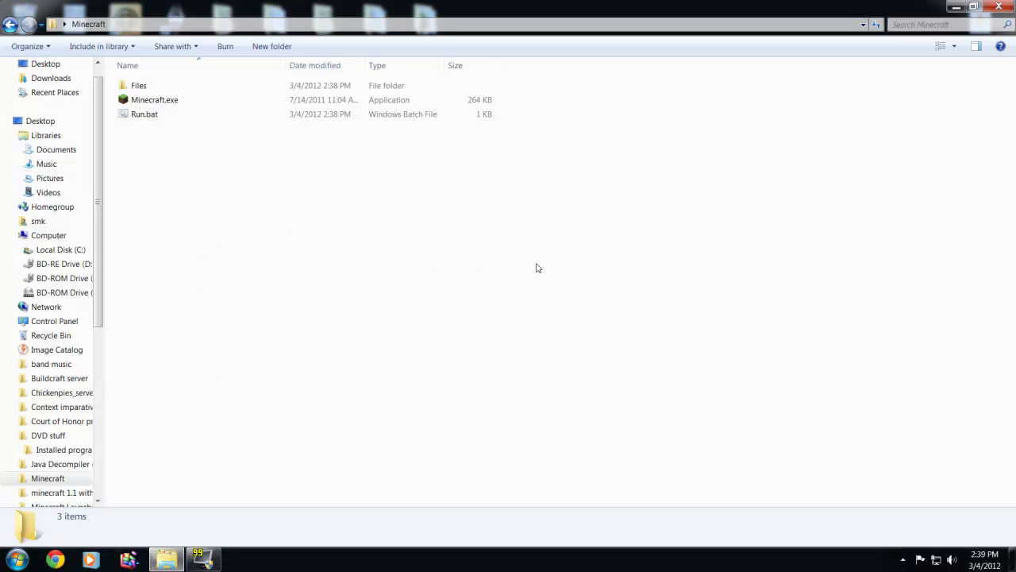